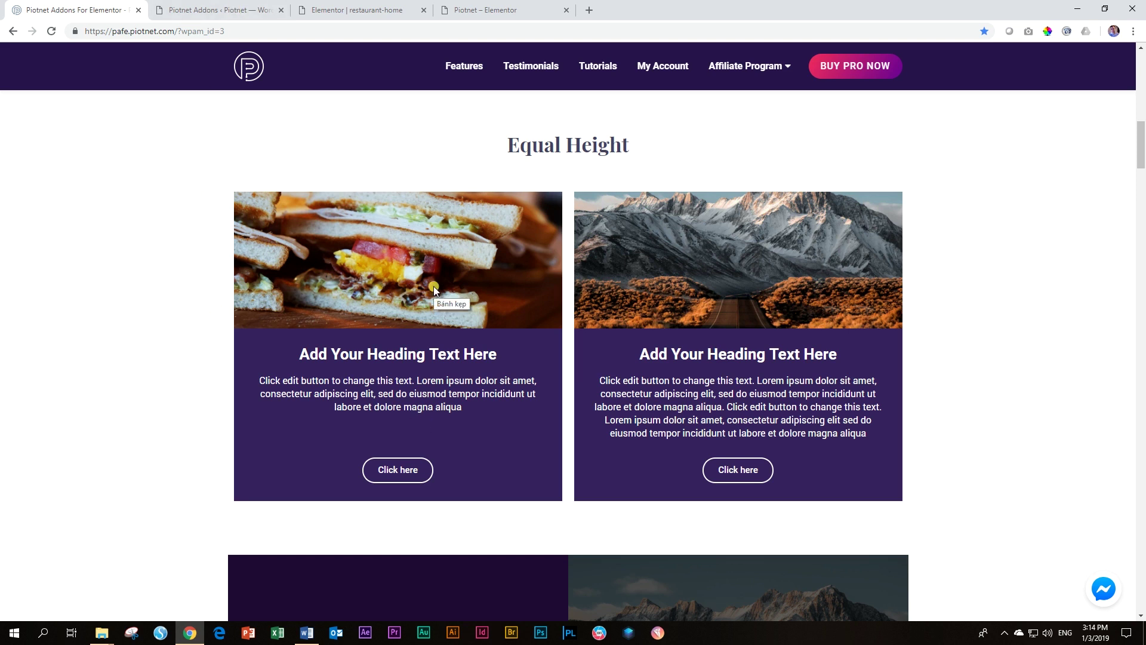
# Step: Go to the WordPress Piotnet Addons settings page and confirm Equal Height is enabled
pyautogui.click(234, 12)
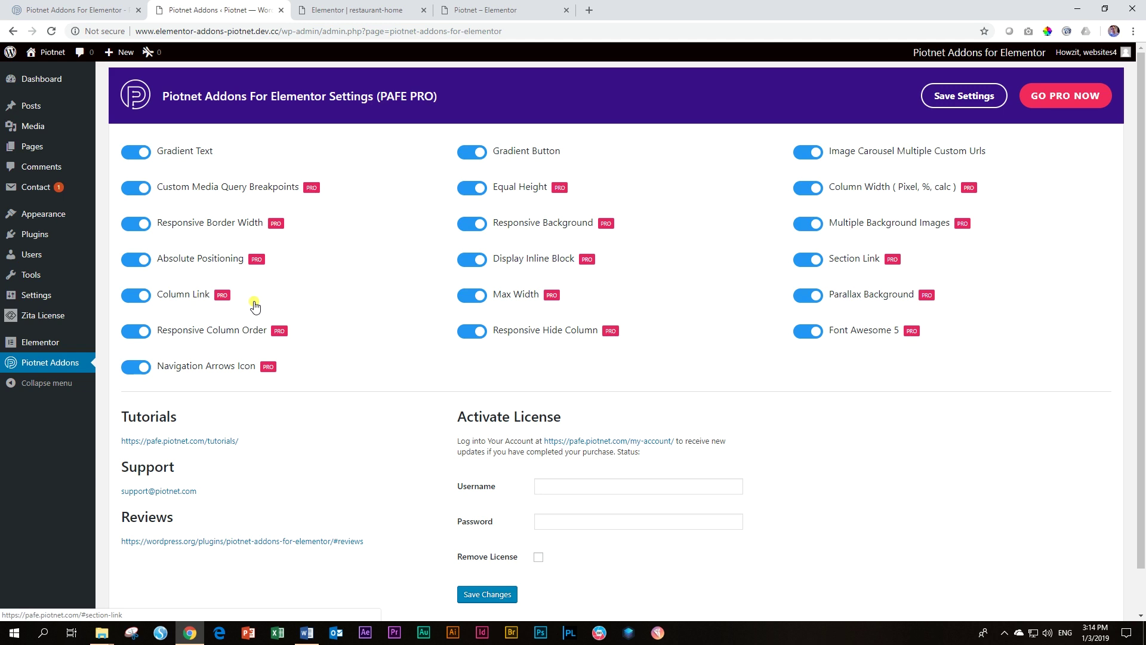
# Step: Switch to the Elementor editor showing the restaurant-home page's three wine columns
pyautogui.click(362, 18)
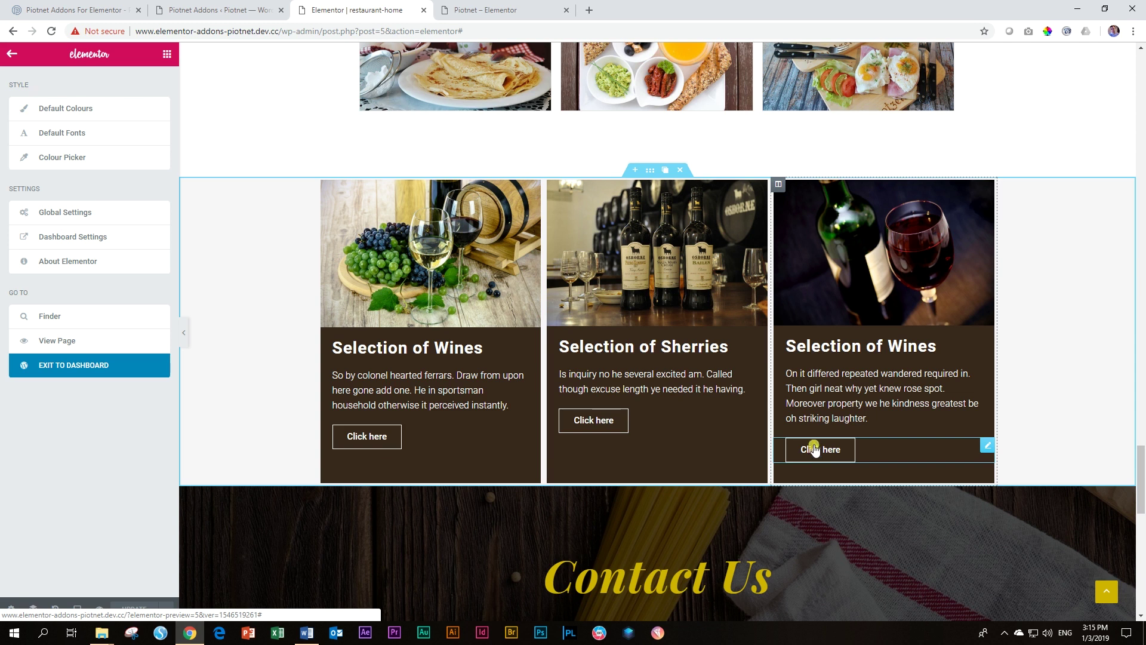
# Step: Enable PAFE Equal Height with slug 007 on the first wine column's description text
pyautogui.click(481, 392)
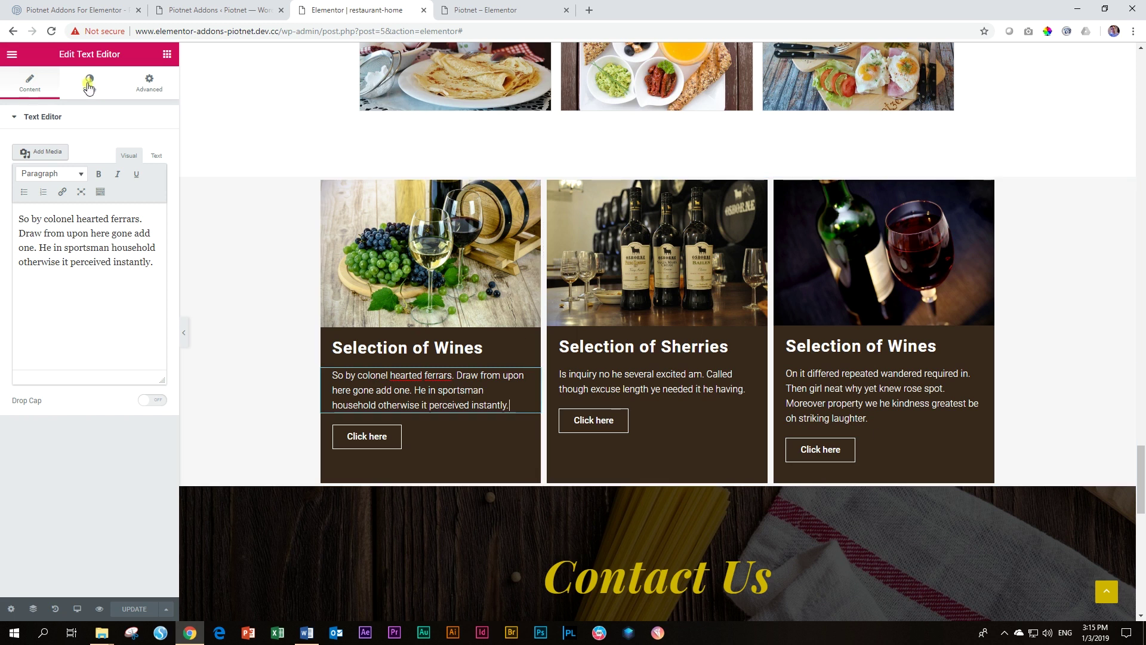
pyautogui.click(142, 90)
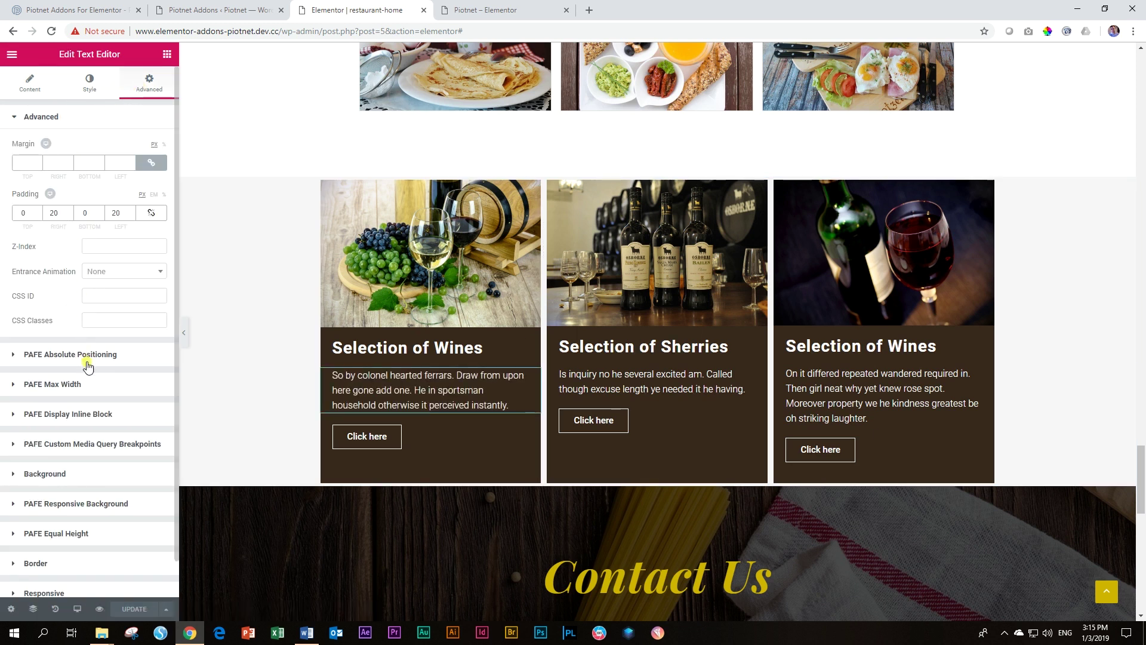
pyautogui.scroll(-1, 86, 365)
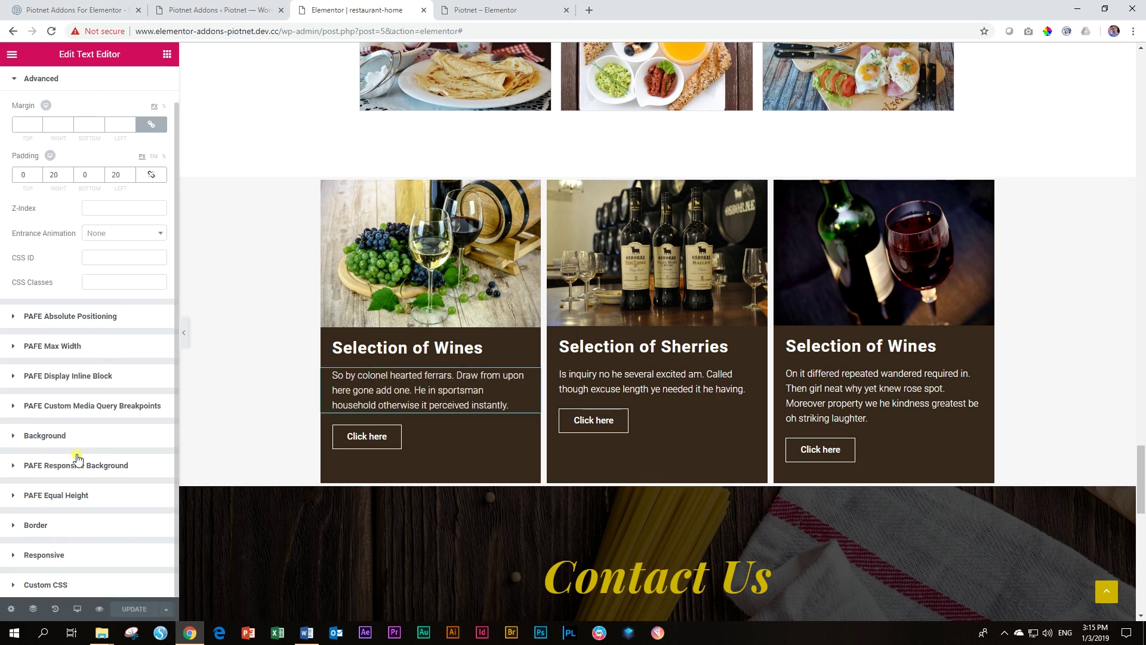
pyautogui.click(52, 502)
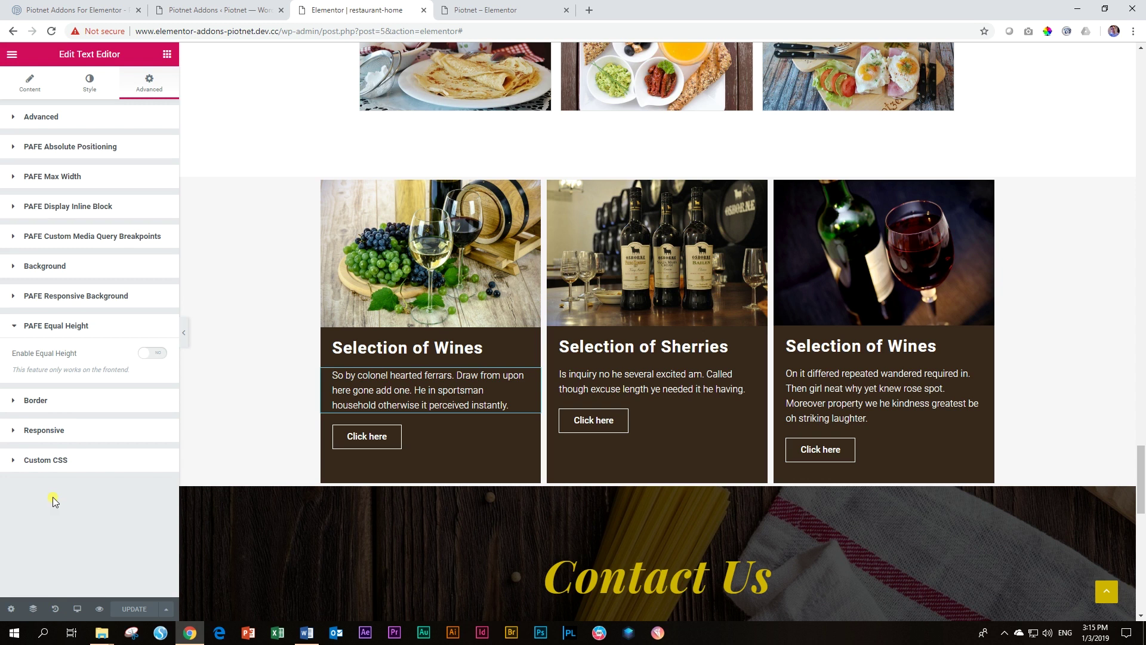
pyautogui.click(156, 356)
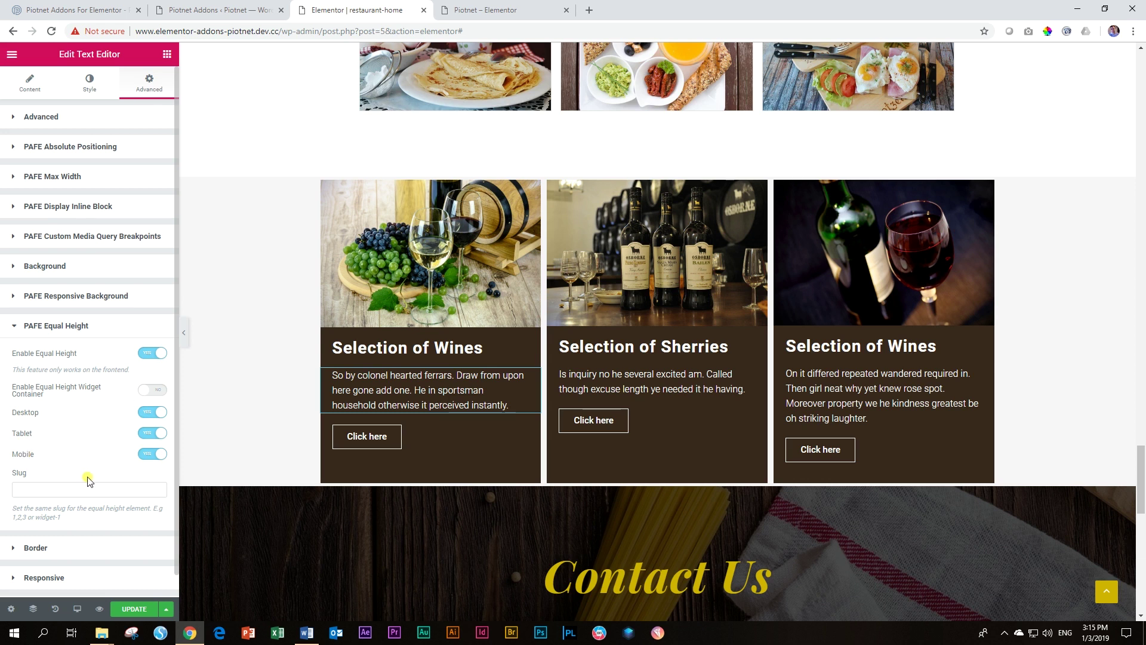
pyautogui.click(50, 491)
pyautogui.write('007')
pyautogui.click(140, 477)
# Step: Enable Equal Height with slug 007 on the Sherries column's description text
pyautogui.click(599, 384)
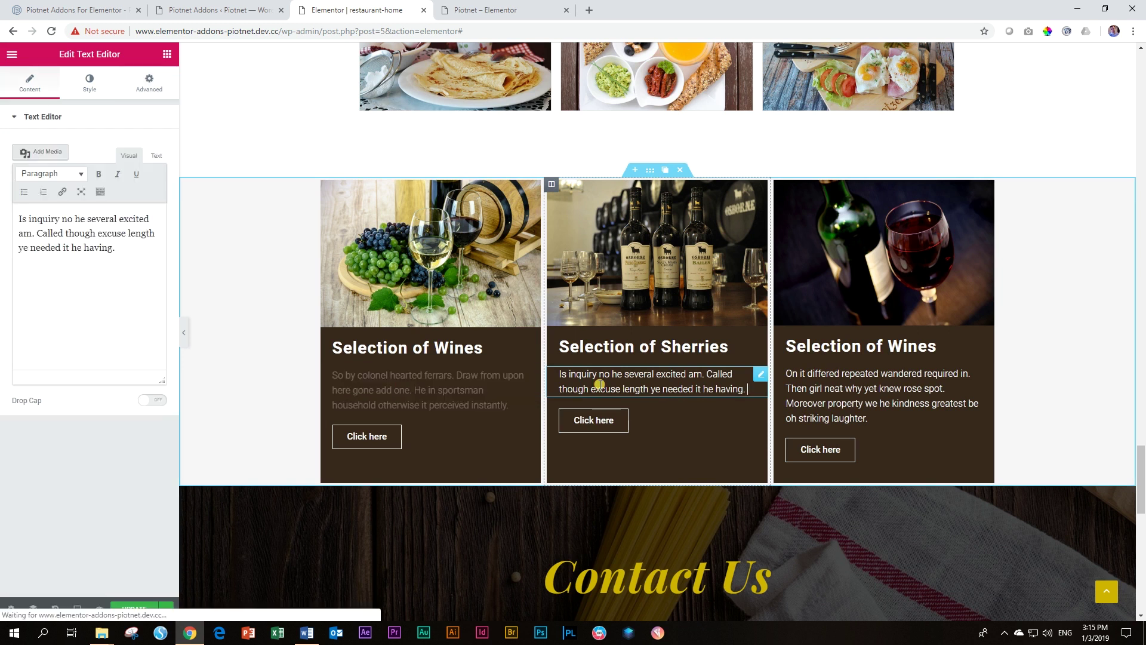
pyautogui.click(144, 87)
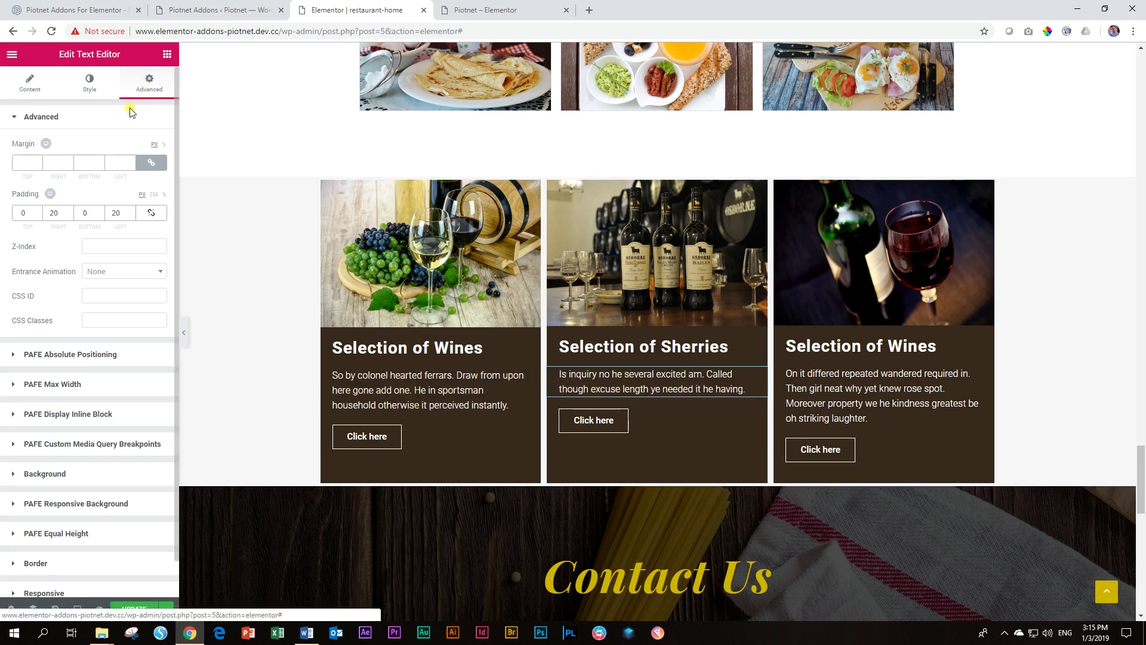
pyautogui.click(66, 531)
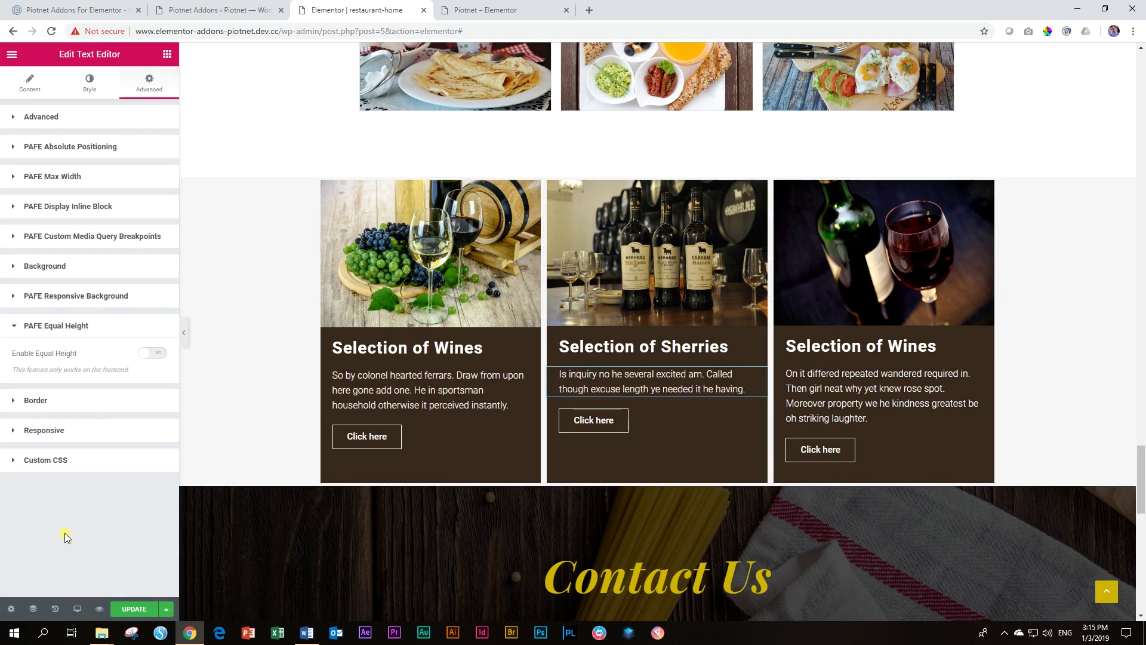
pyautogui.click(154, 358)
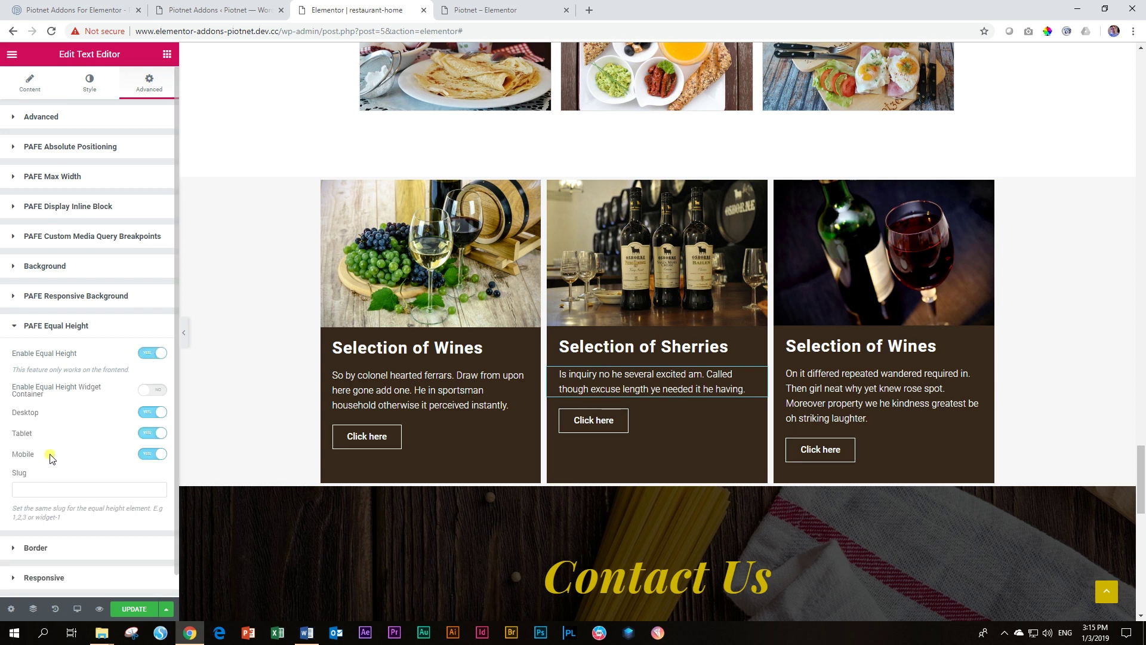
pyautogui.click(53, 488)
pyautogui.write('007')
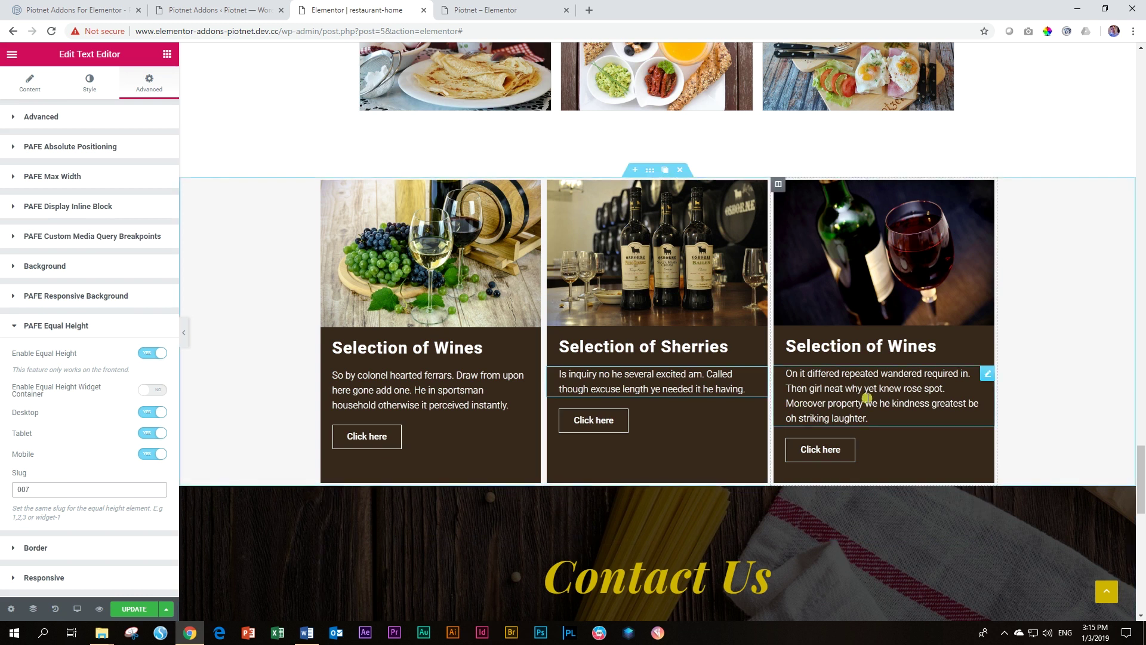
# Step: Enable Equal Height slug 007 on the third column's text, then update and preview the page
pyautogui.click(865, 396)
pyautogui.click(148, 84)
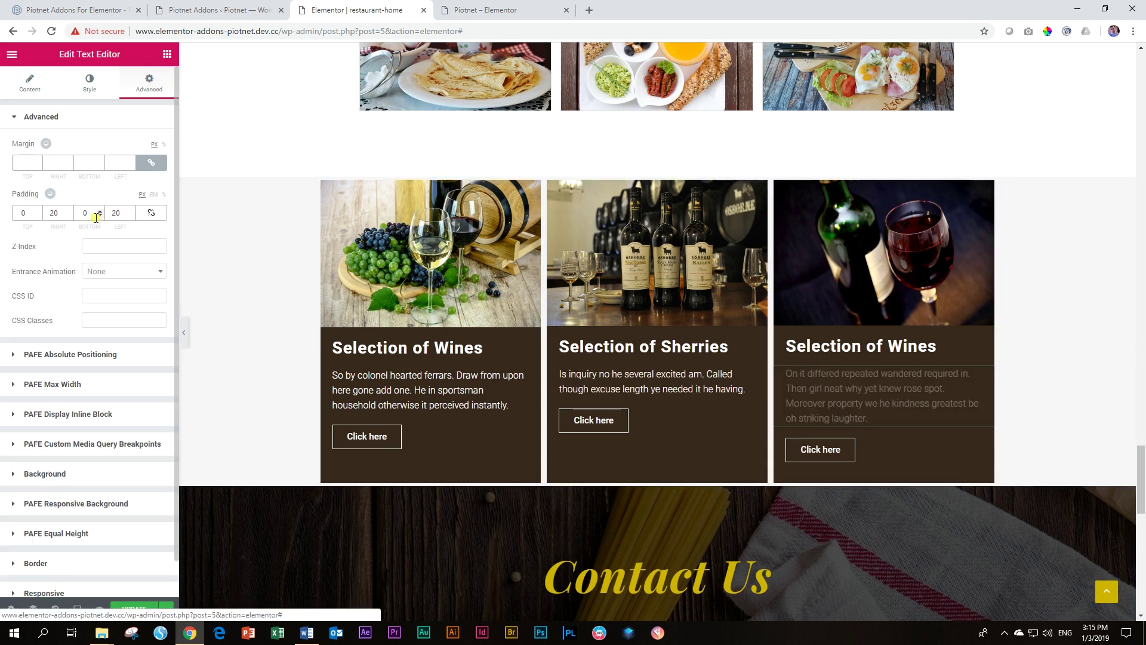
pyautogui.click(63, 533)
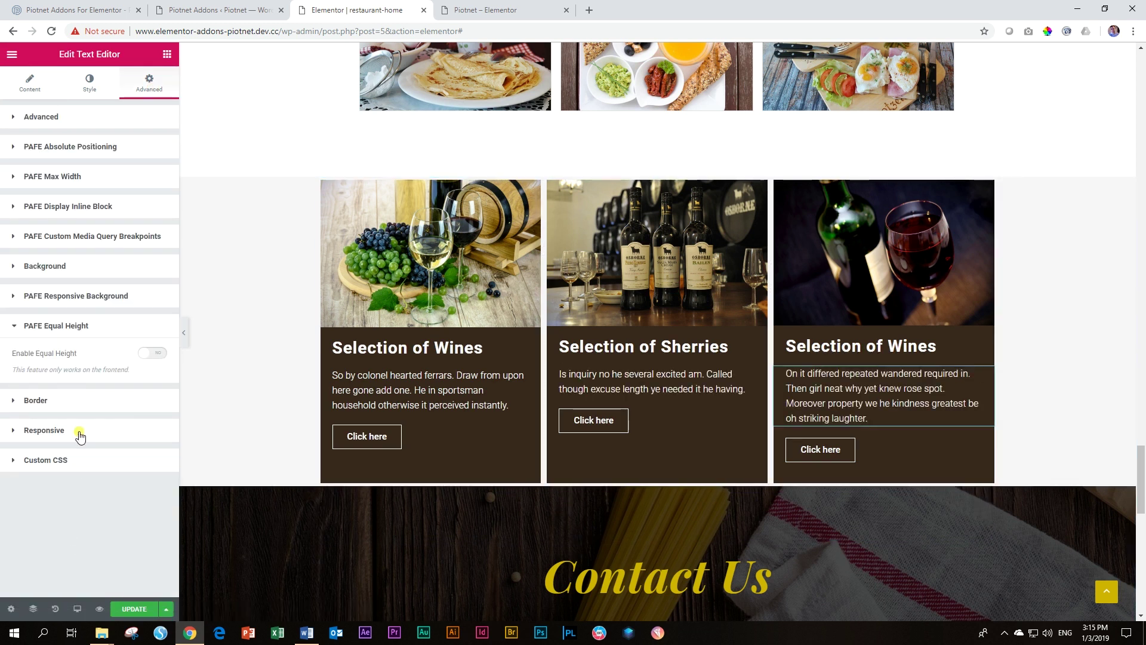
pyautogui.click(150, 353)
pyautogui.click(86, 489)
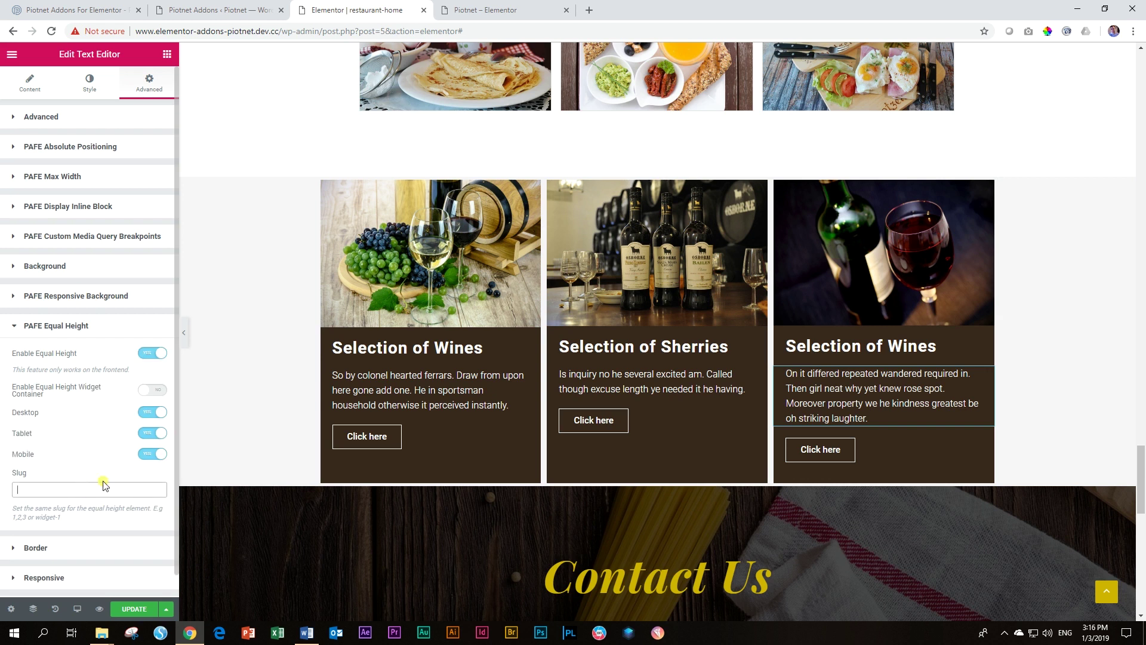
pyautogui.write('007')
pyautogui.click(131, 614)
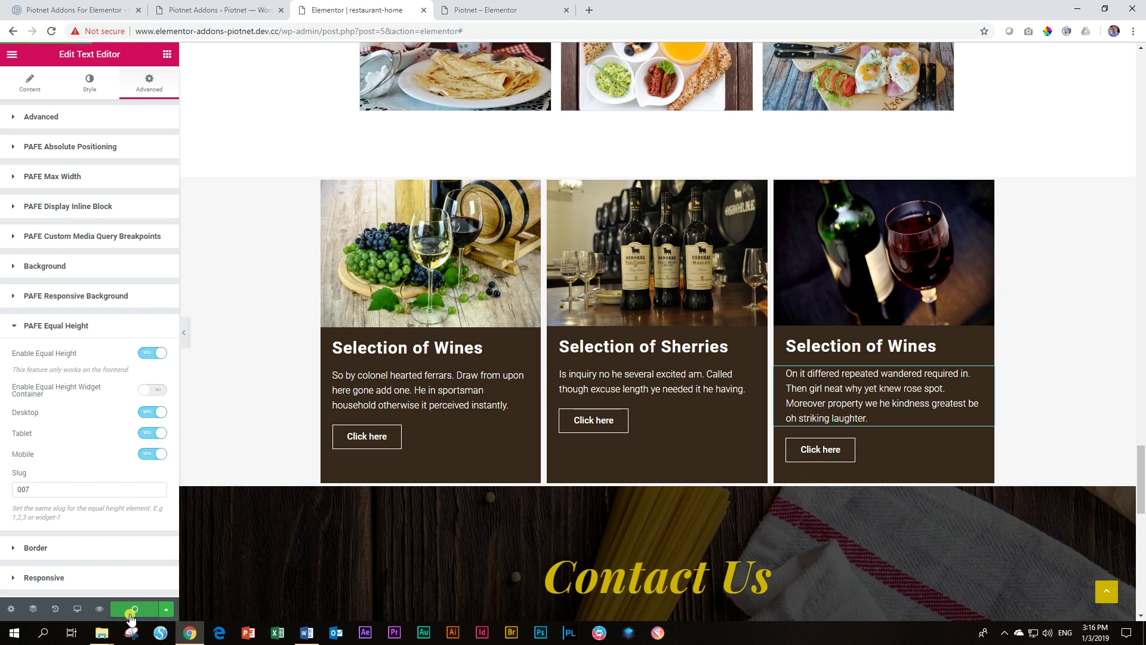
pyautogui.click(99, 609)
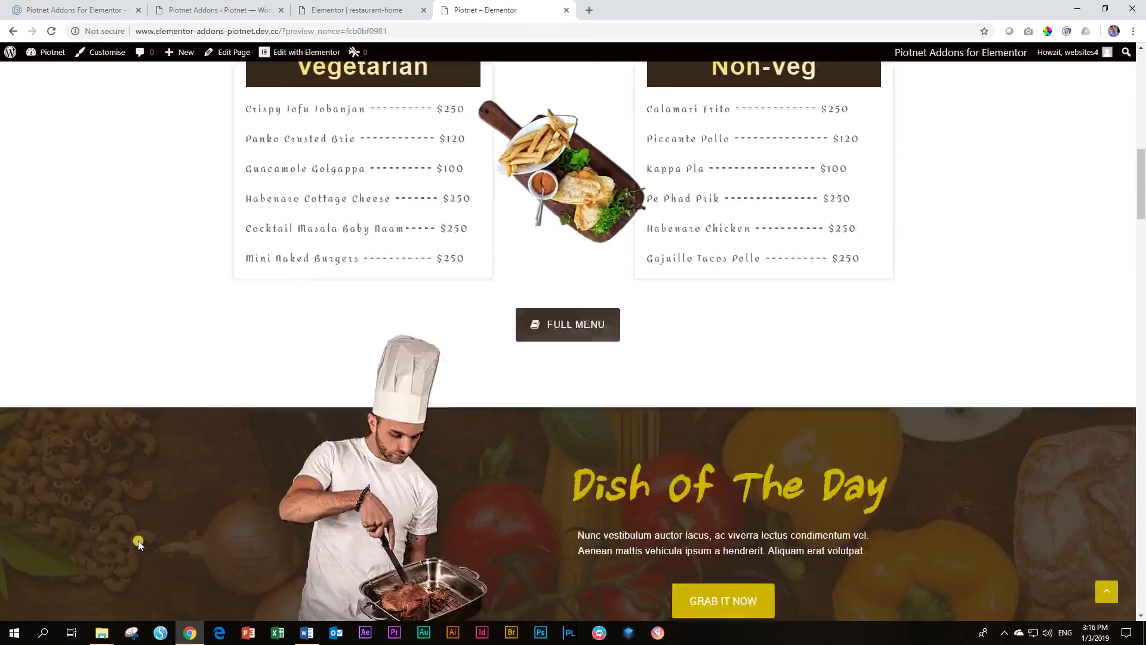
pyautogui.scroll(-20, 138, 542)
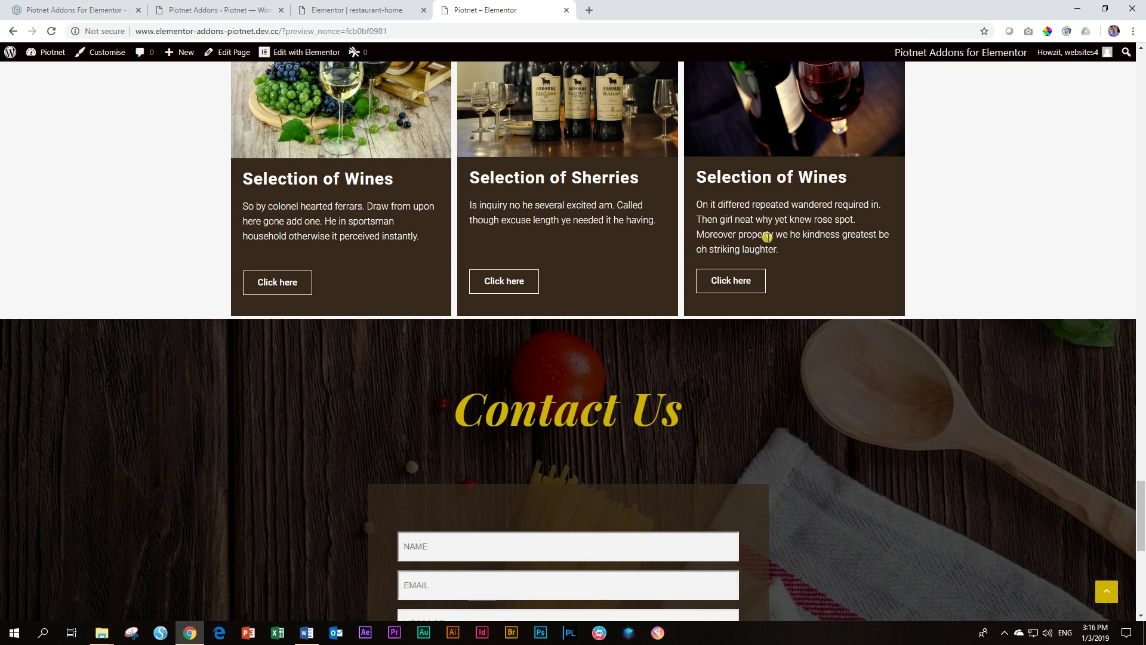
# Step: Check the wine description heights in the preview, then return to the Elementor editor
pyautogui.click(332, 10)
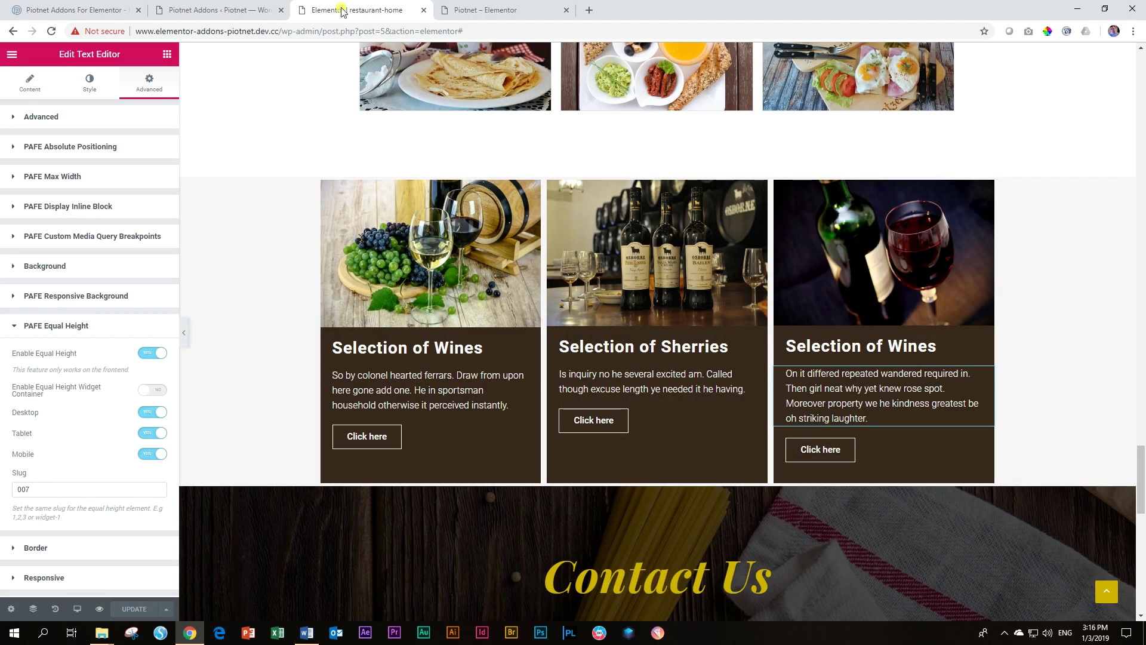
# Step: Change the first and third headings to 'Selection of White Wines' and 'Selection of Red Wines'
pyautogui.doubleClick(449, 351)
pyautogui.click(435, 348)
pyautogui.write('White Wines')
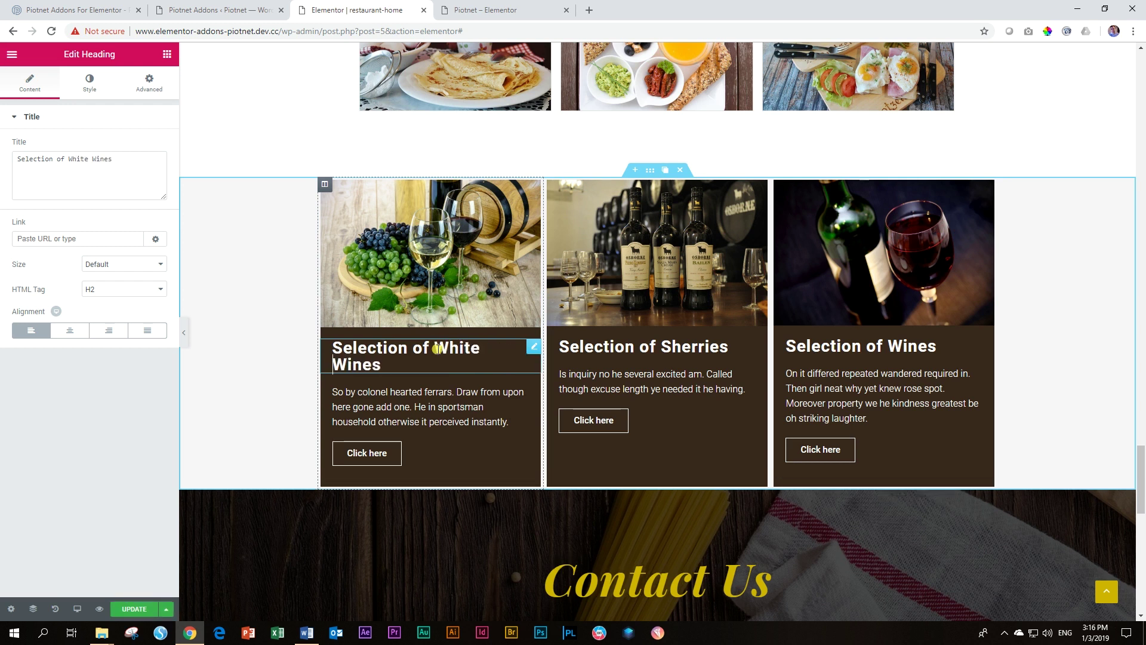
pyautogui.click(889, 347)
pyautogui.click(888, 348)
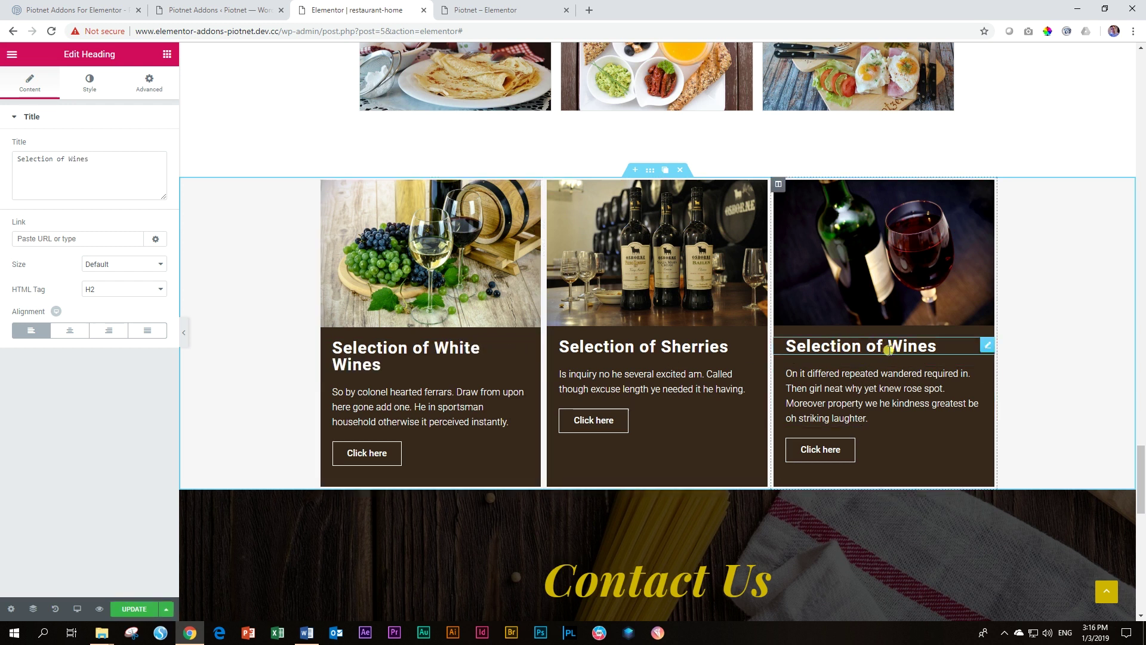
pyautogui.write('Red')
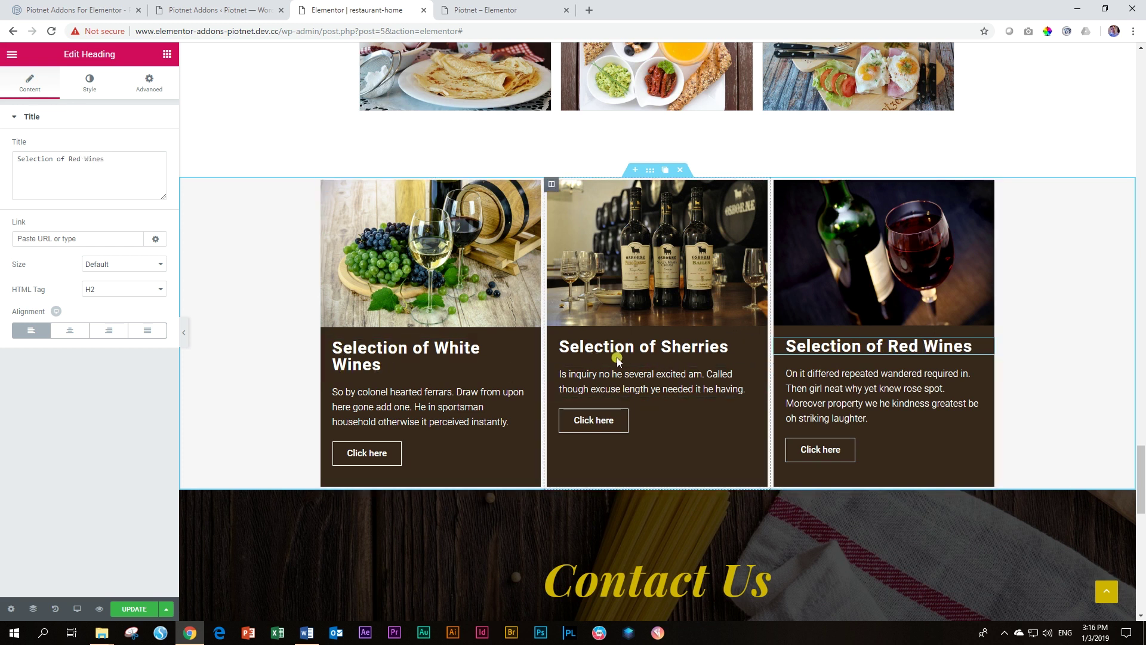
pyautogui.click(365, 345)
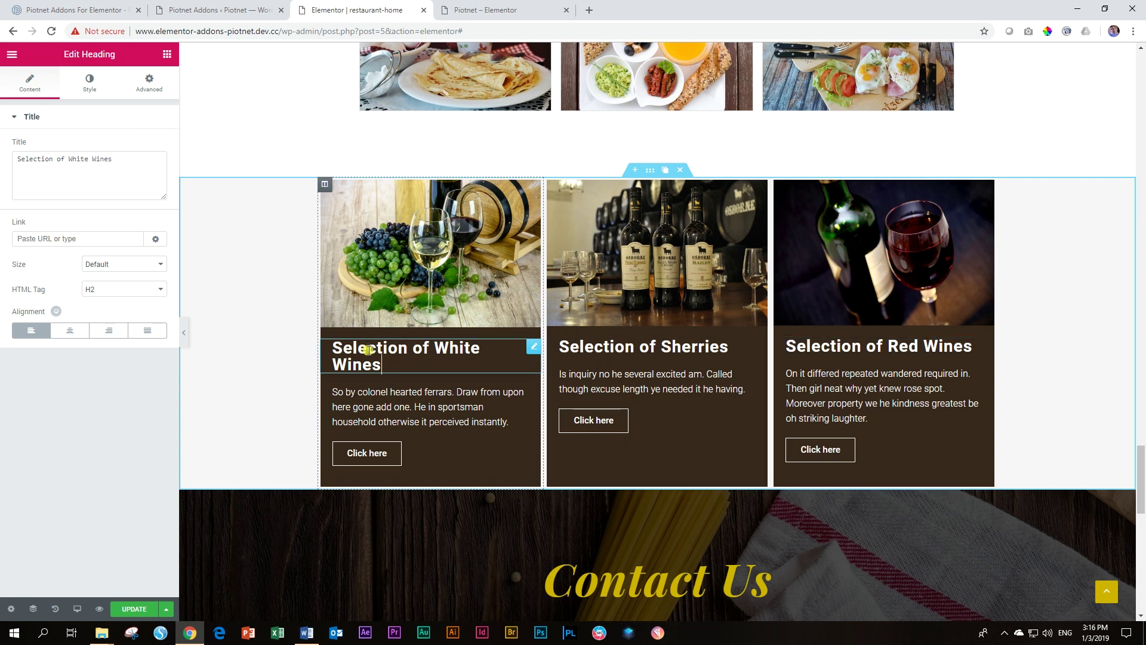
# Step: Enable PAFE Equal Height with slug 008 on the White Wines heading
pyautogui.click(148, 90)
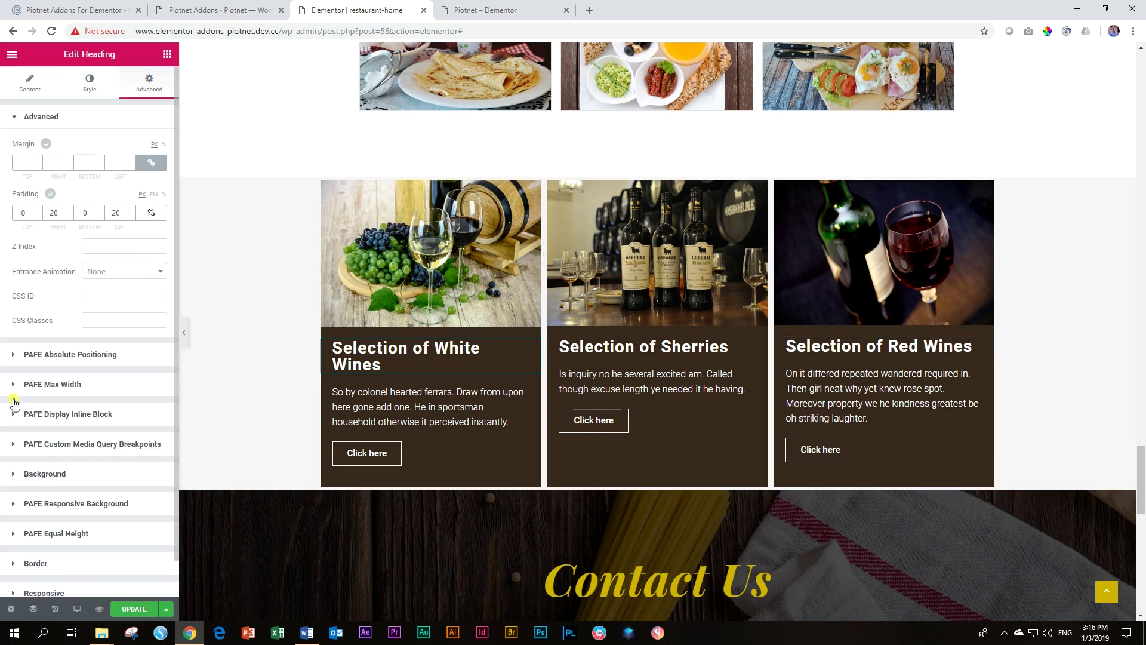
pyautogui.click(71, 535)
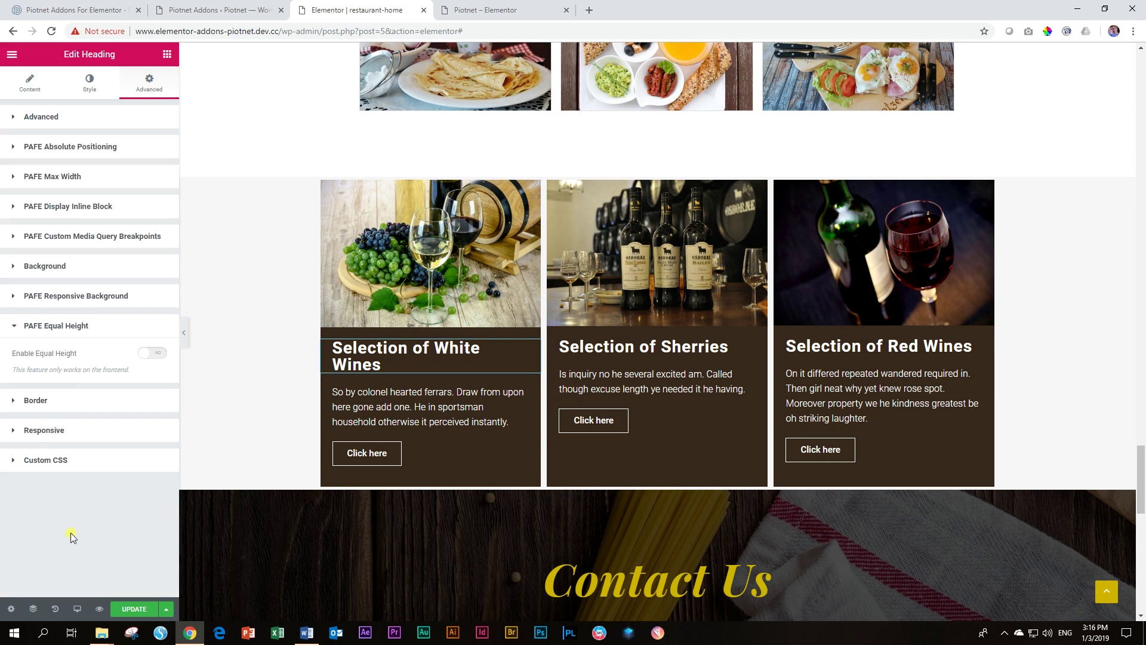
pyautogui.click(150, 353)
pyautogui.click(88, 491)
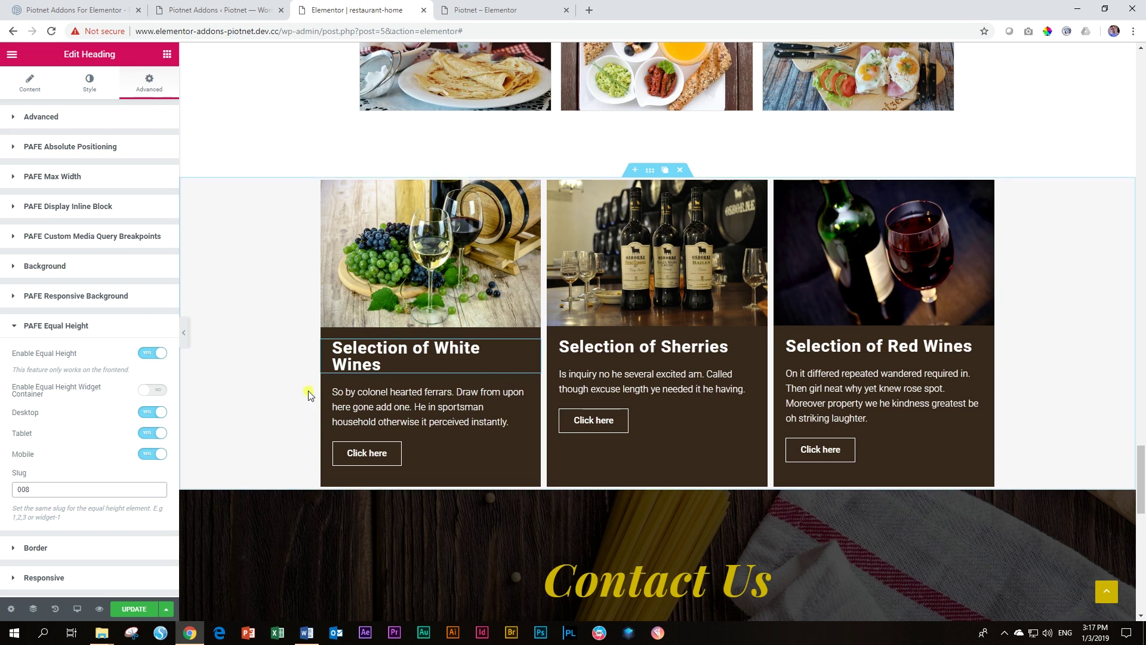
pyautogui.click(380, 357)
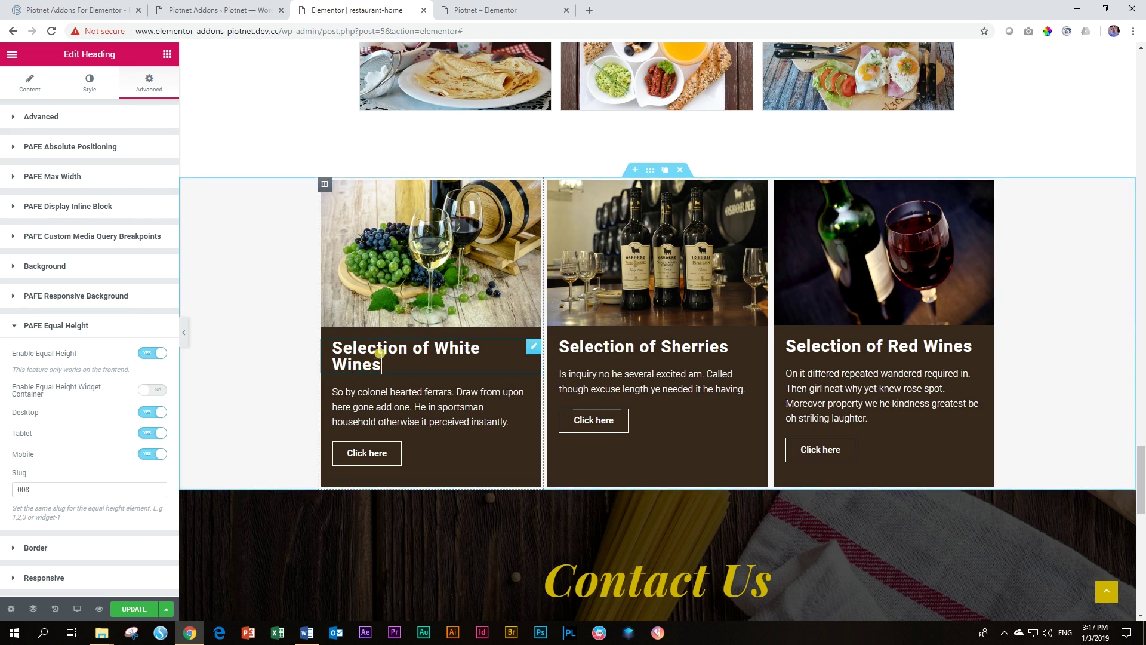
# Step: Copy the White Wines heading style onto the Sherries and Red Wines headings and update the page
pyautogui.rightClick(398, 352)
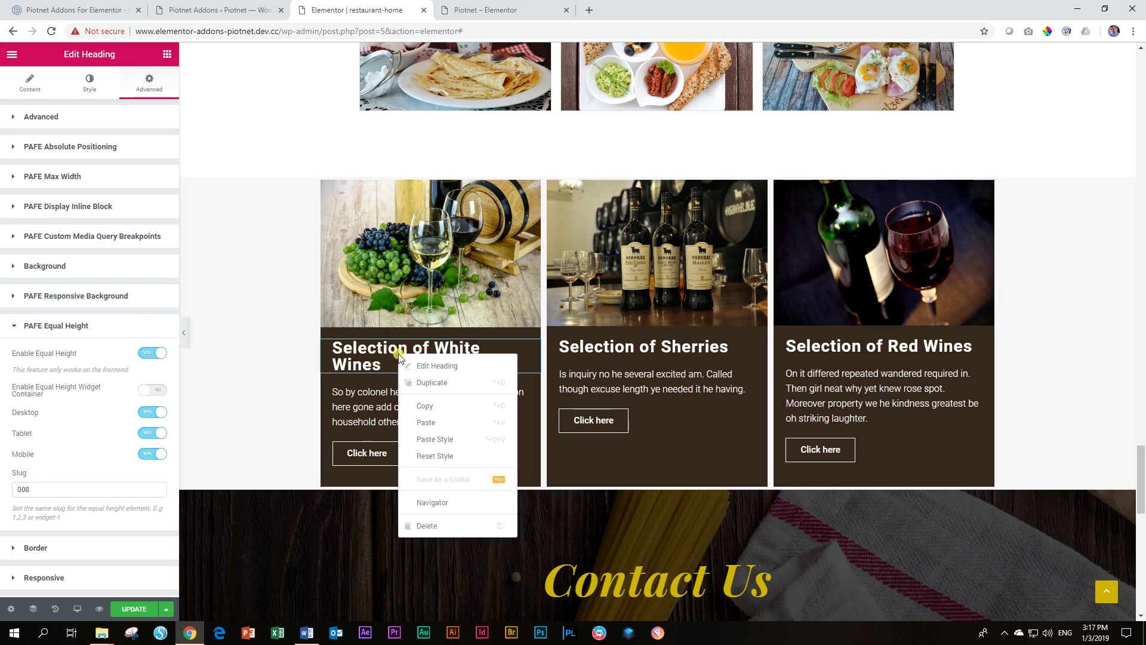
pyautogui.click(426, 407)
pyautogui.rightClick(600, 345)
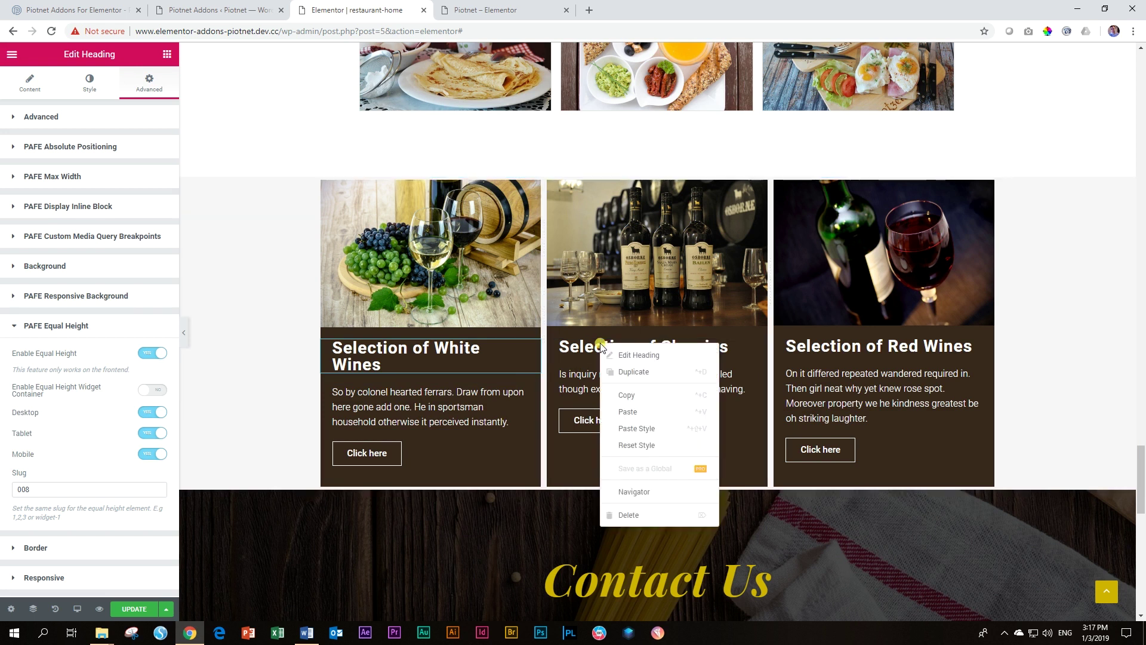
pyautogui.click(637, 428)
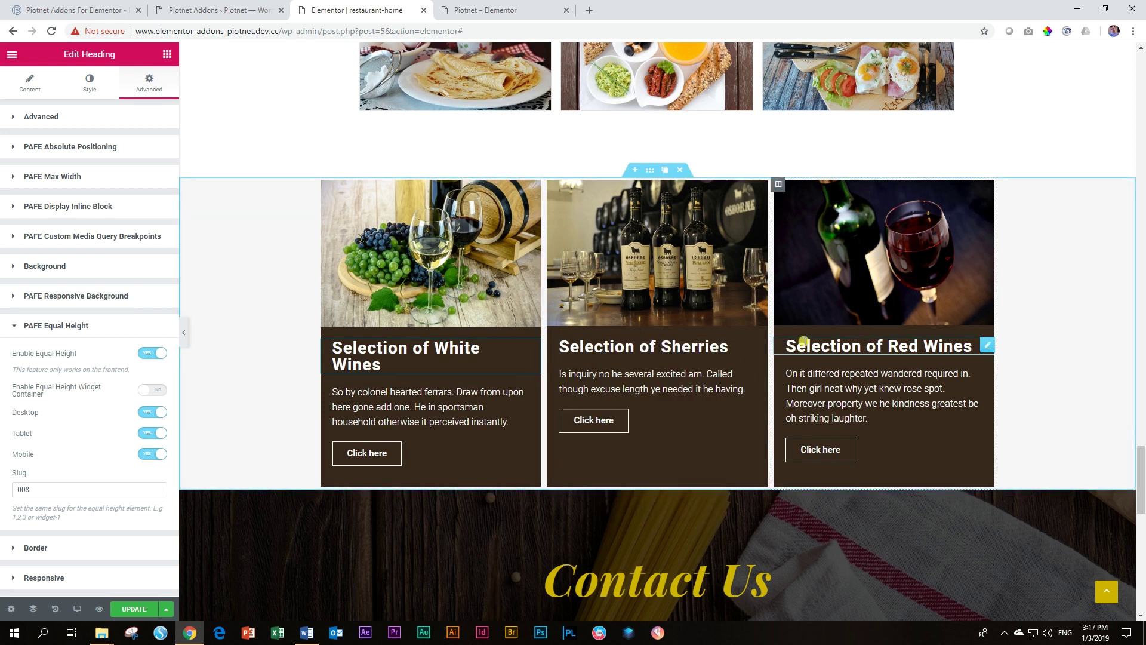
pyautogui.rightClick(804, 346)
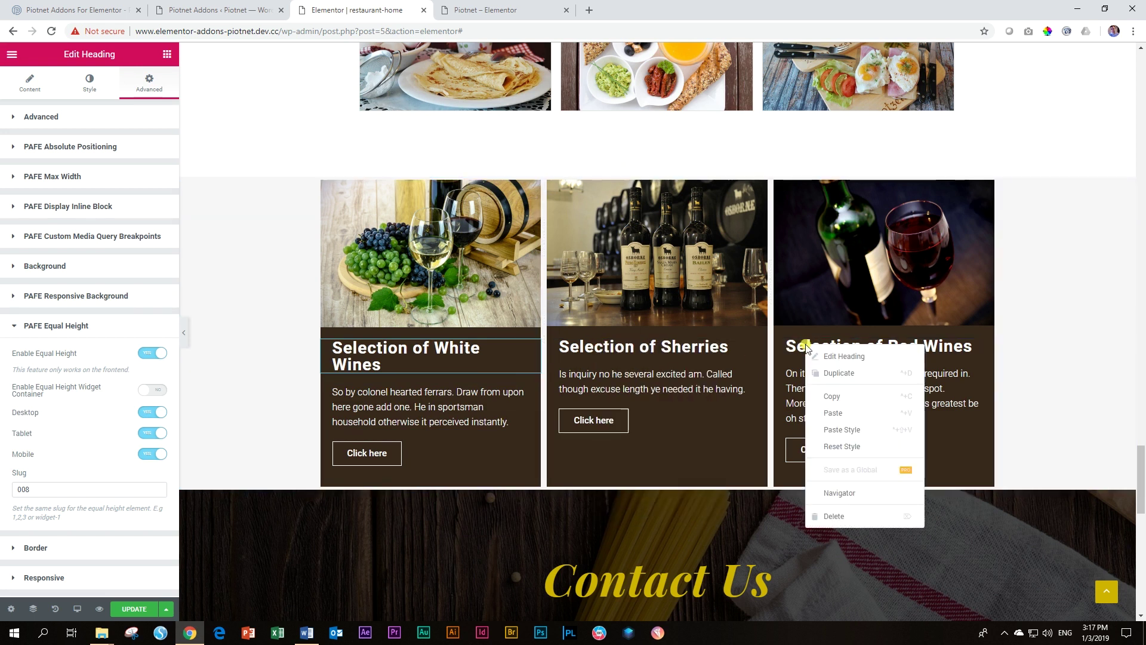
pyautogui.click(836, 427)
pyautogui.click(121, 614)
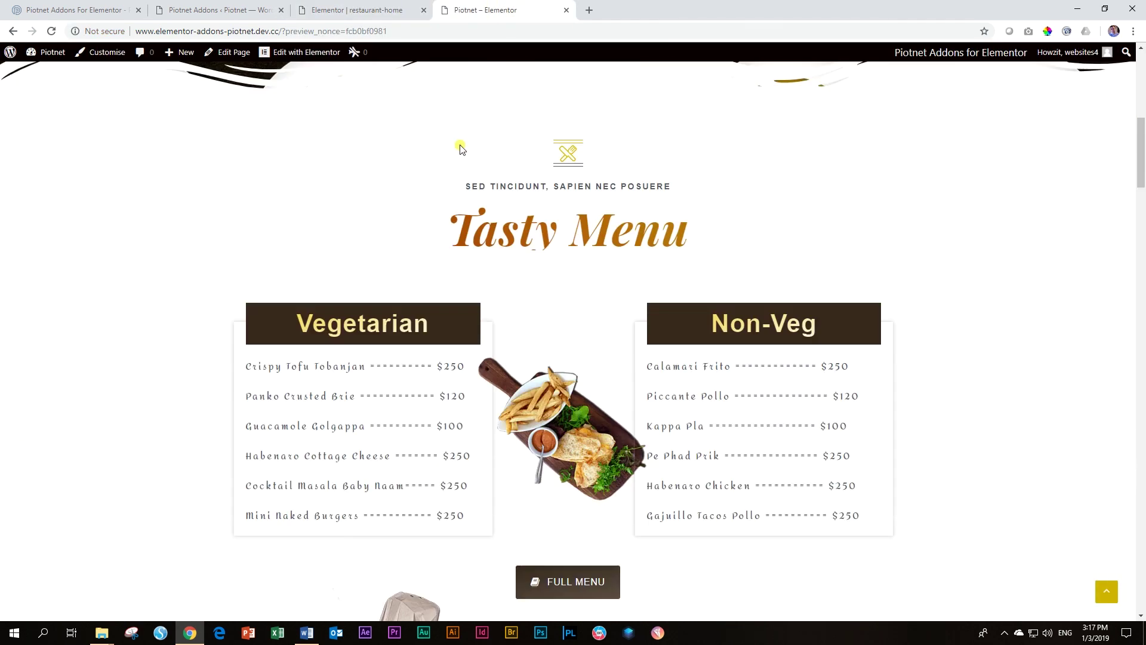
pyautogui.scroll(-20, 460, 145)
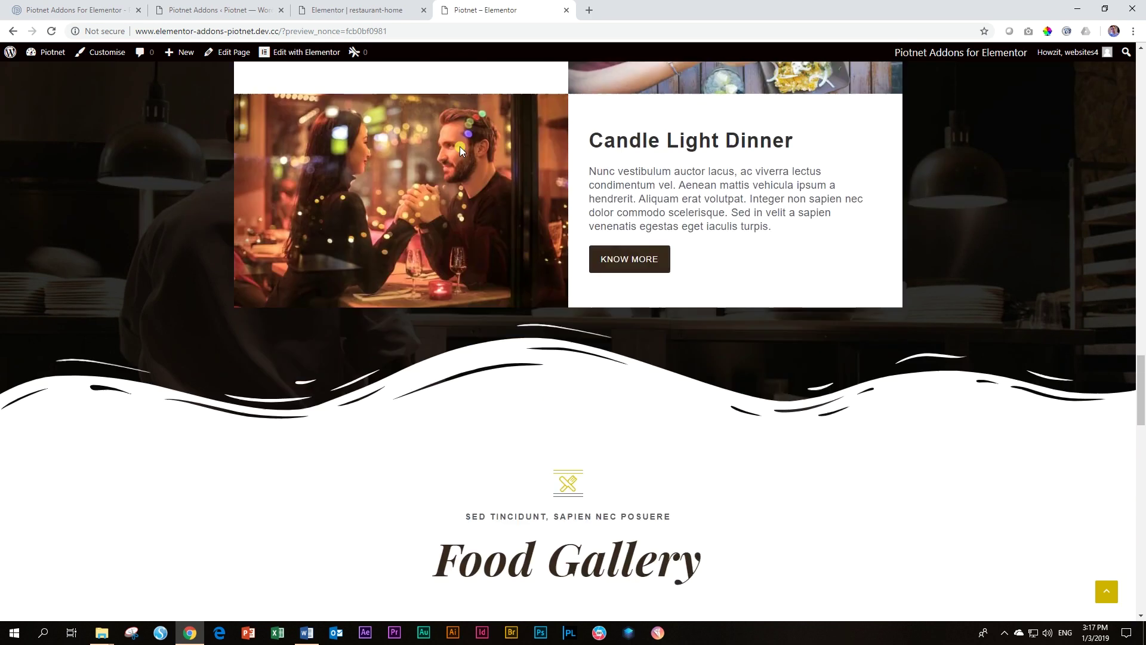
pyautogui.scroll(-10, 460, 146)
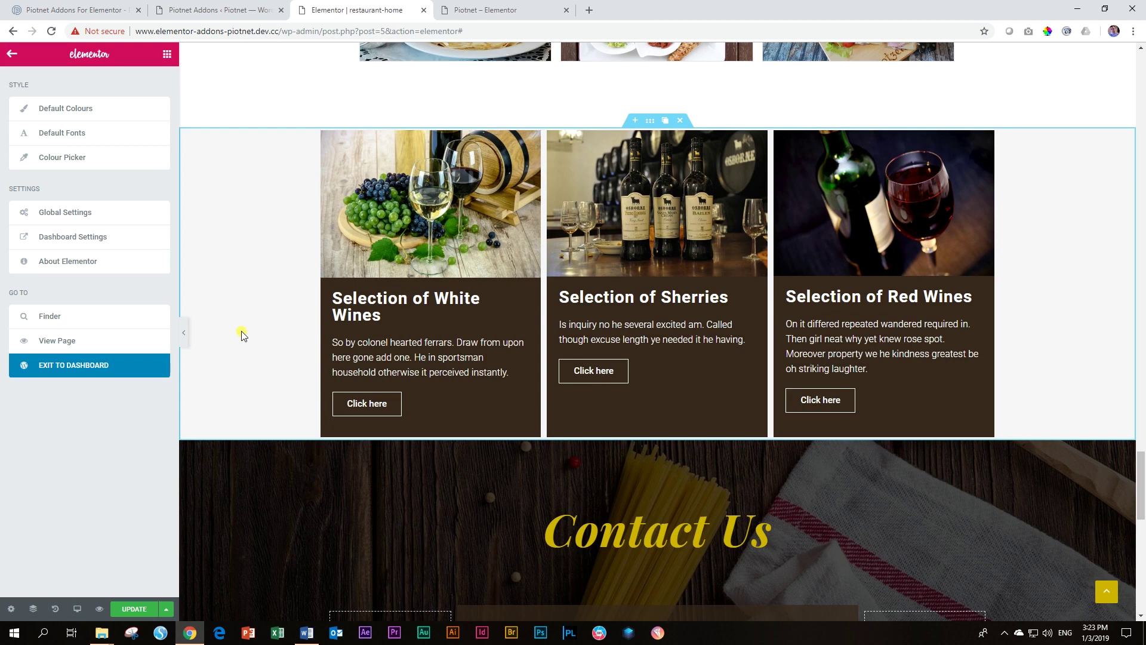
# Step: Bring up the PAFE Equal Height settings for the White Wines description text
pyautogui.click(406, 351)
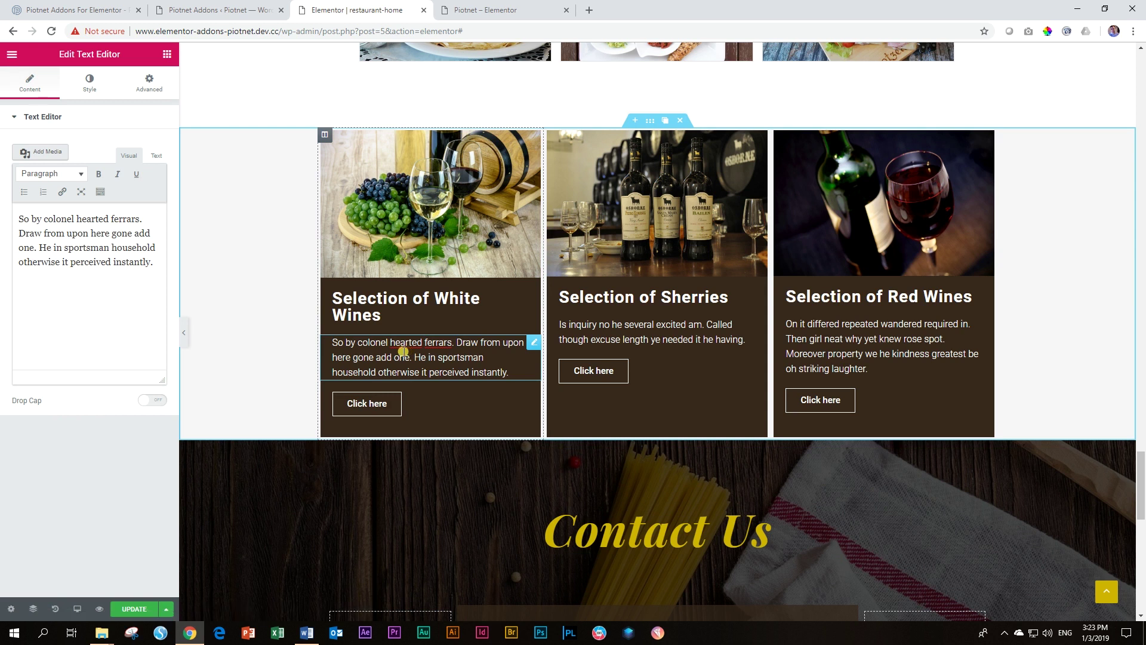
pyautogui.click(147, 85)
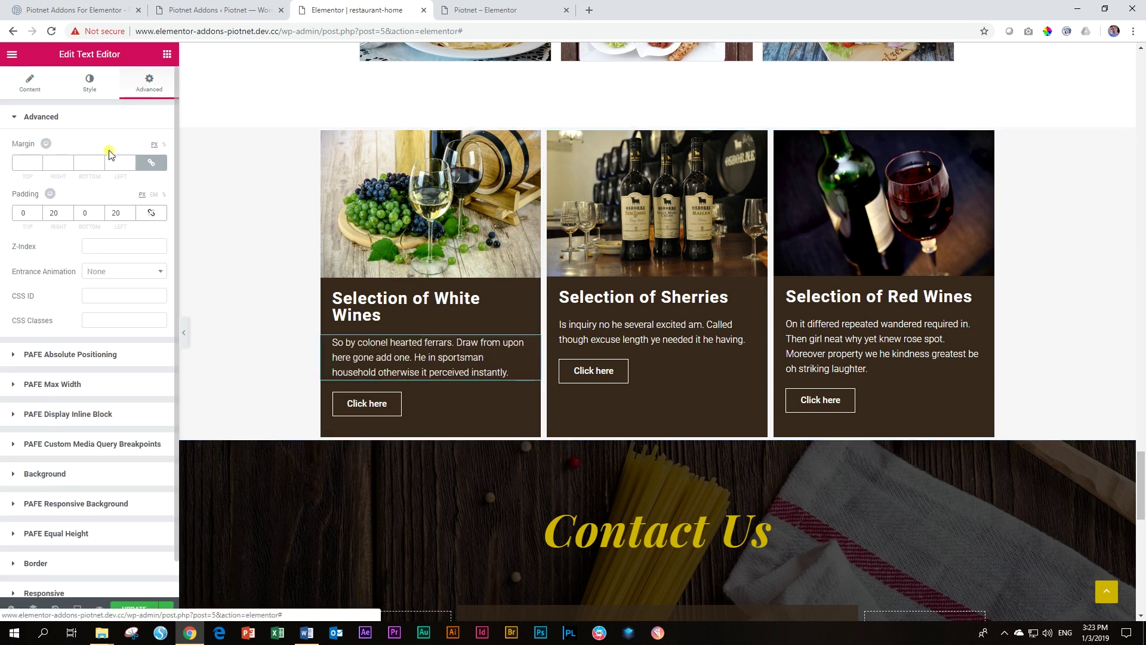
pyautogui.click(74, 534)
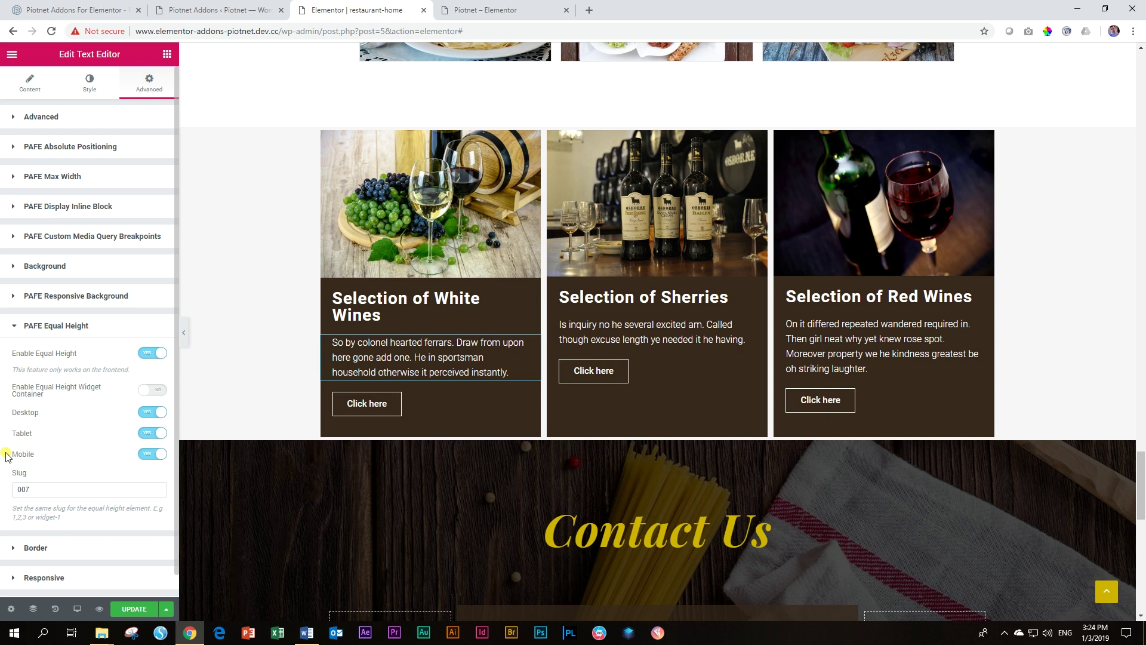
pyautogui.click(79, 608)
pyautogui.click(71, 554)
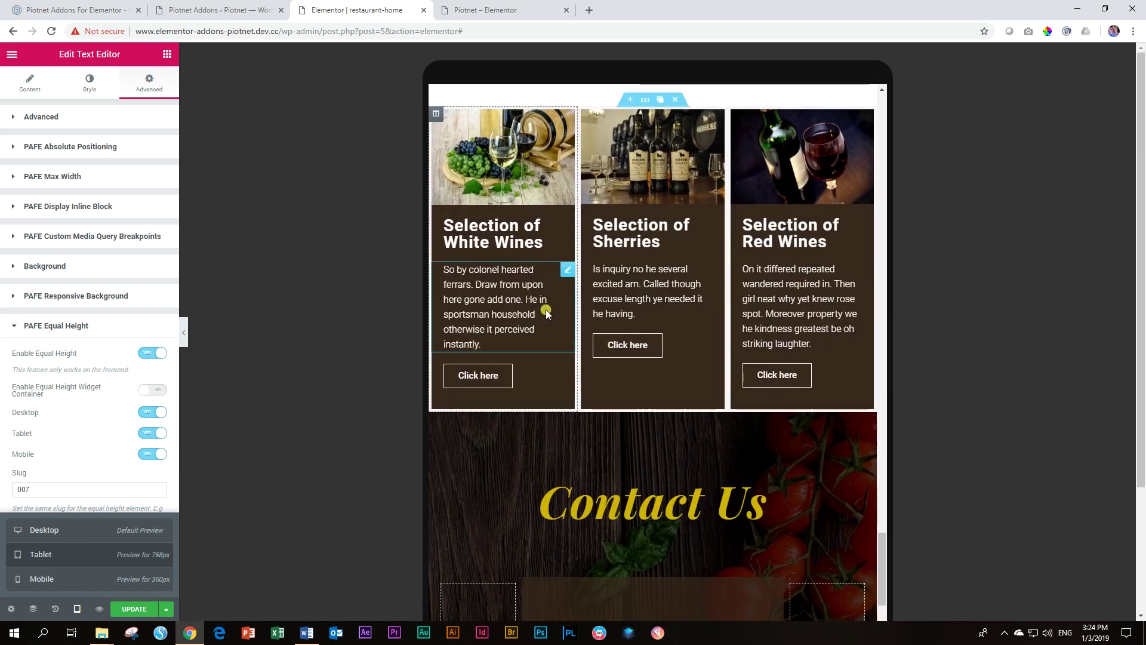
pyautogui.scroll(3, 547, 315)
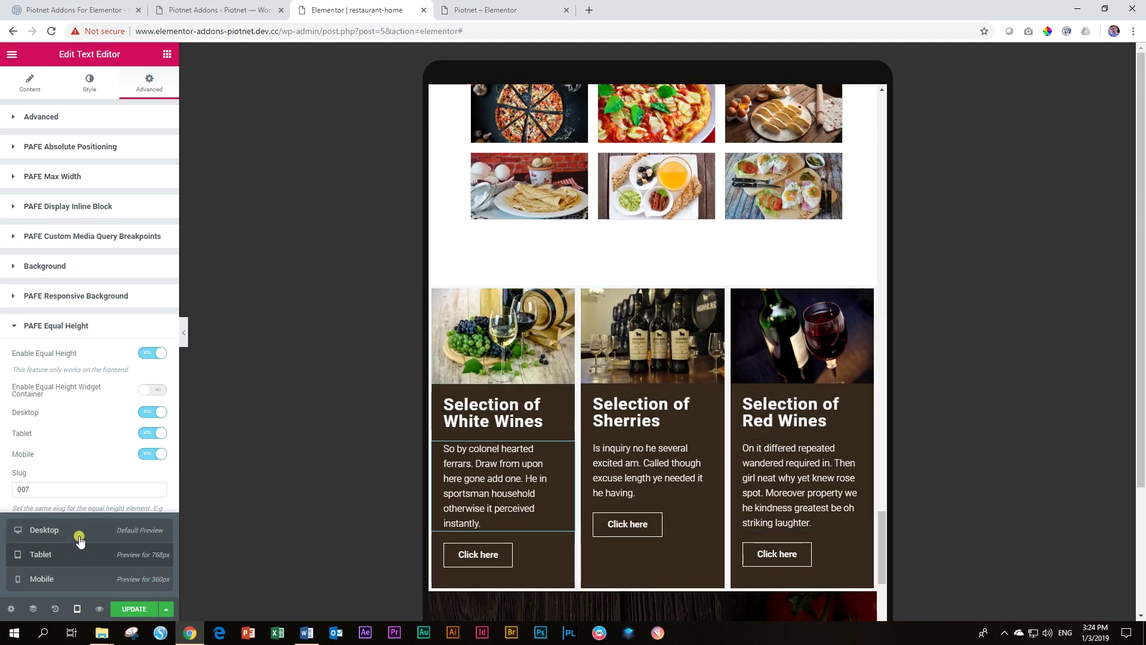
pyautogui.click(71, 577)
pyautogui.scroll(-5, 587, 405)
pyautogui.scroll(-5, 664, 380)
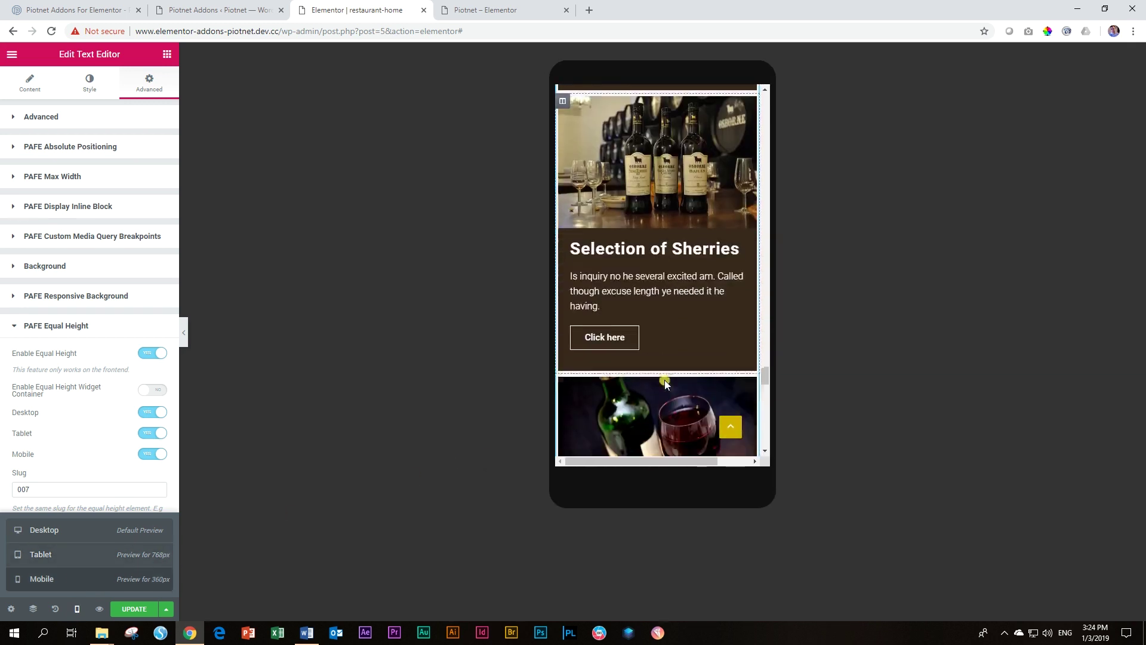
pyautogui.scroll(5, 659, 358)
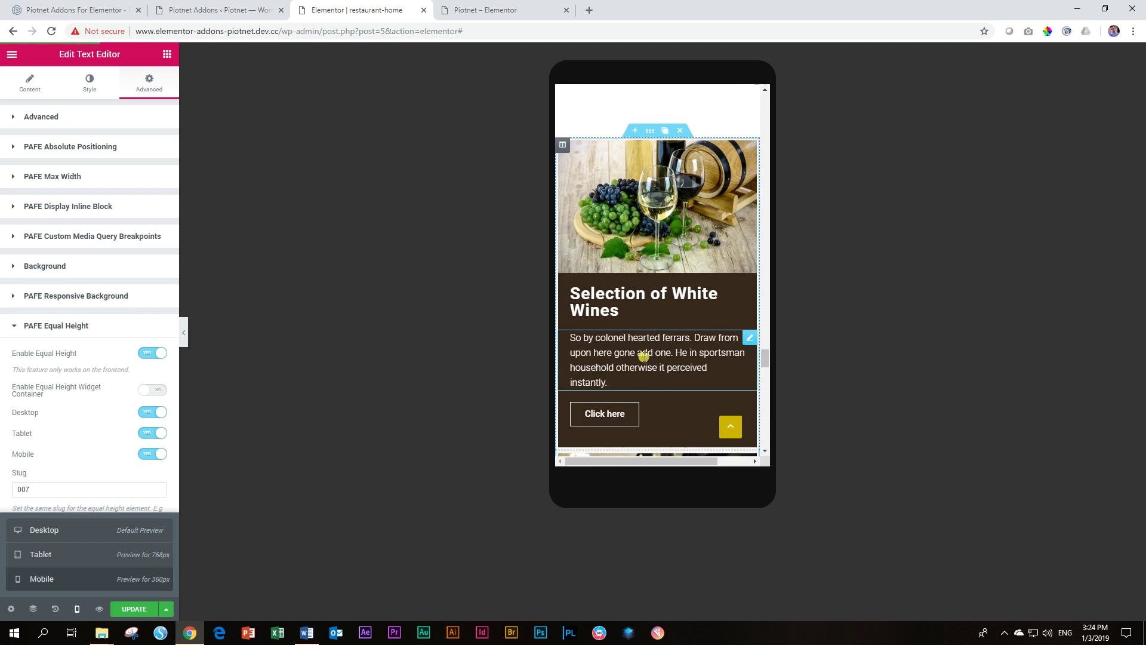
pyautogui.scroll(4, 644, 356)
pyautogui.scroll(-12, 639, 364)
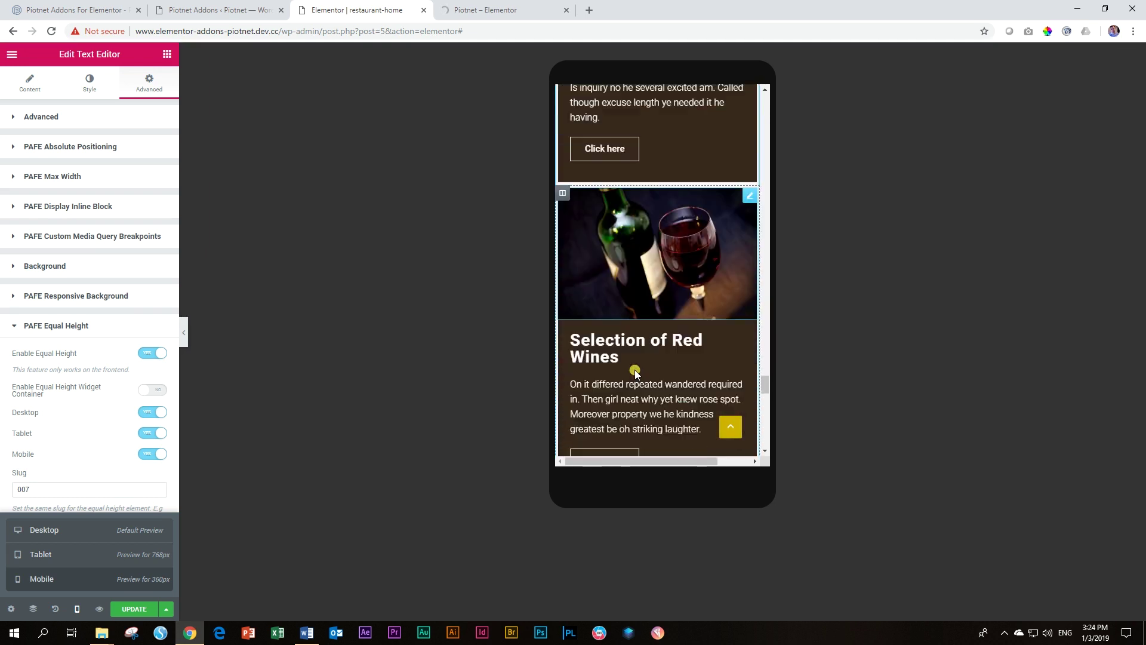
pyautogui.scroll(-1, 636, 373)
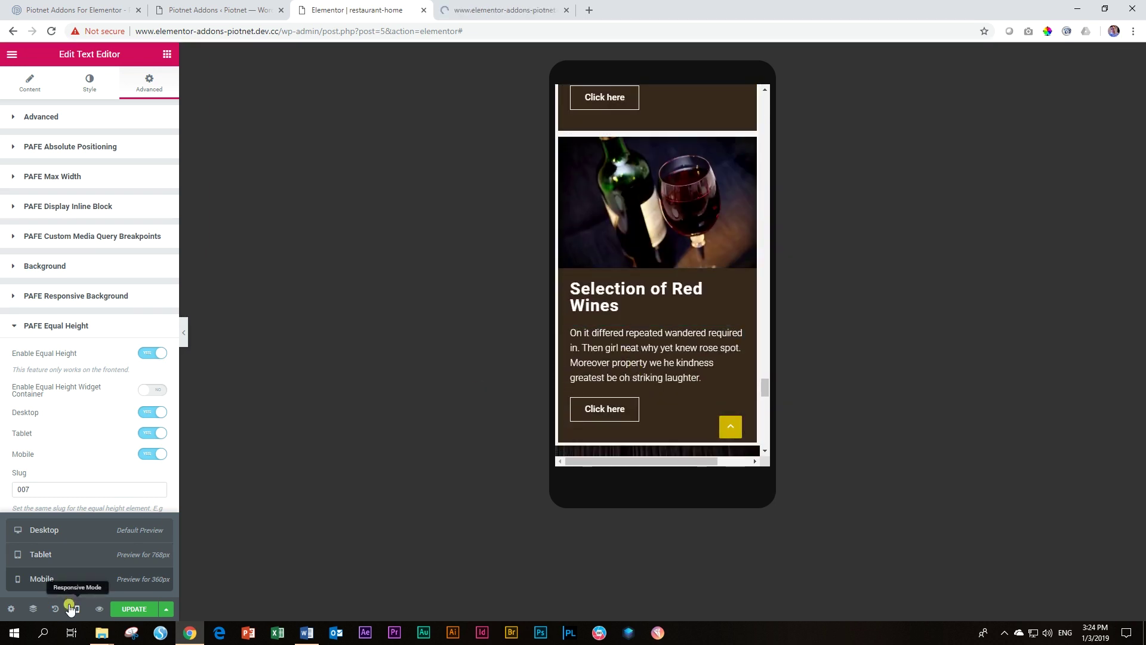
pyautogui.click(51, 530)
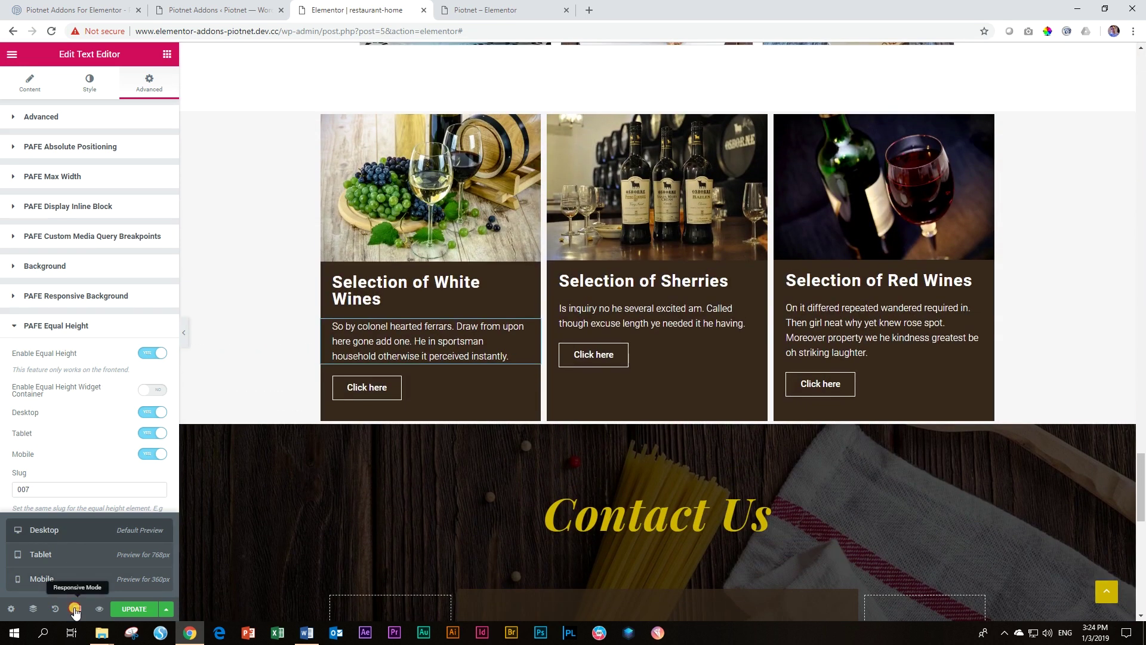
# Step: Turn off mobile Equal Height for the White Wines text, keeping slug 007
pyautogui.click(74, 609)
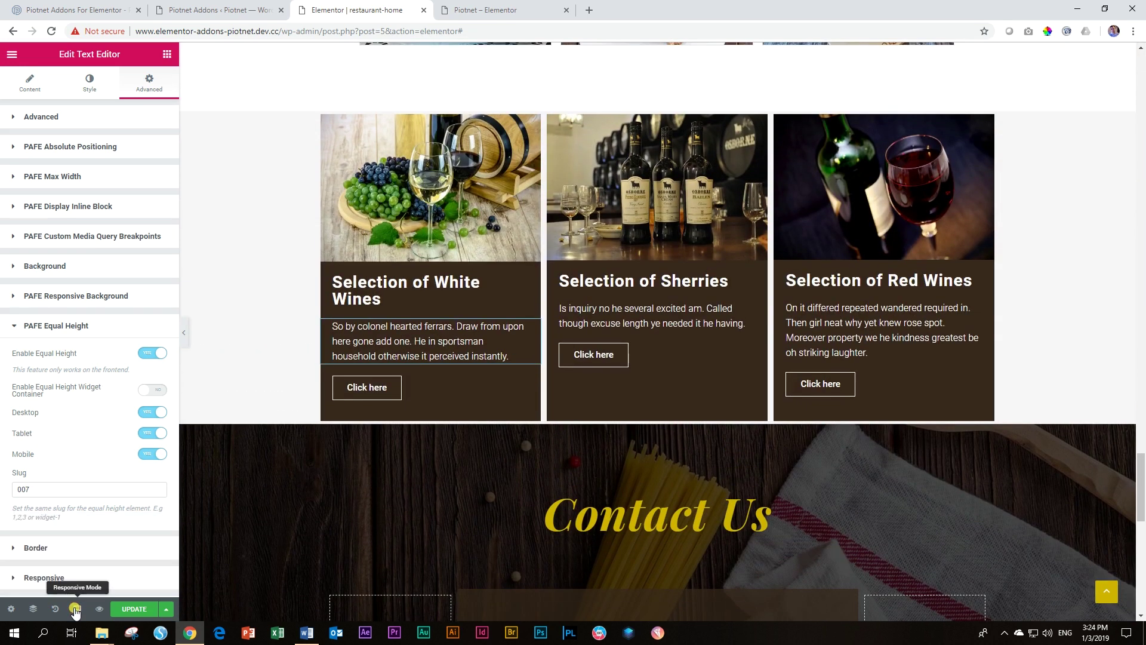
pyautogui.click(32, 488)
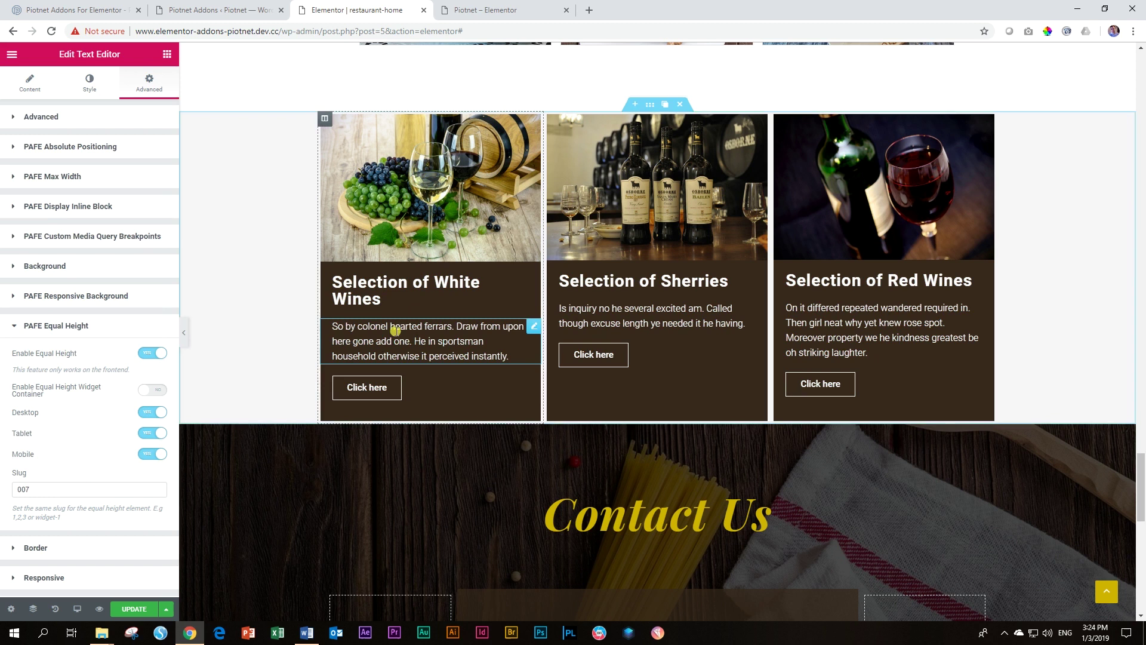
pyautogui.click(154, 455)
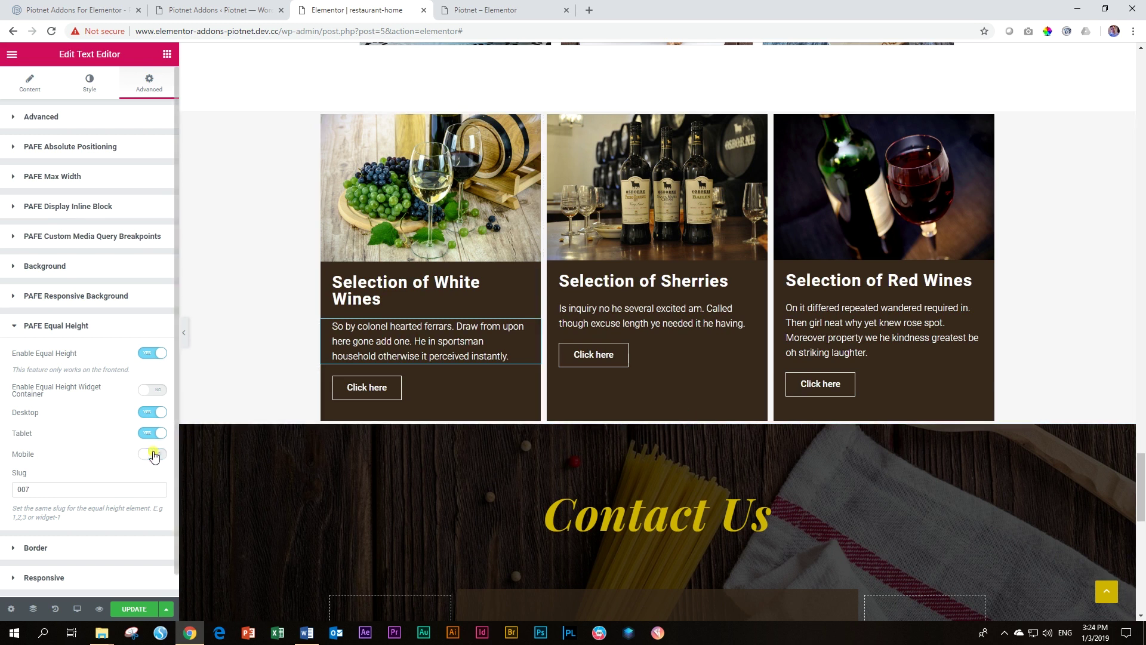
# Step: Paste the White Wines text style onto the Sherries and Red Wines texts and update the page
pyautogui.rightClick(368, 345)
pyautogui.click(383, 397)
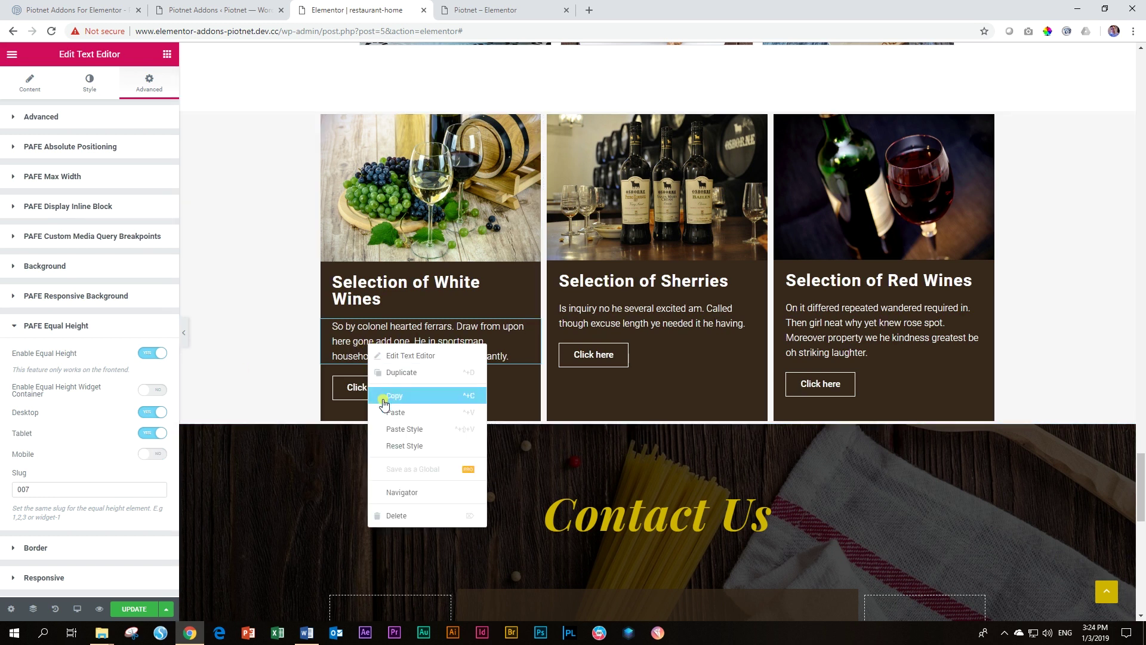
pyautogui.rightClick(627, 311)
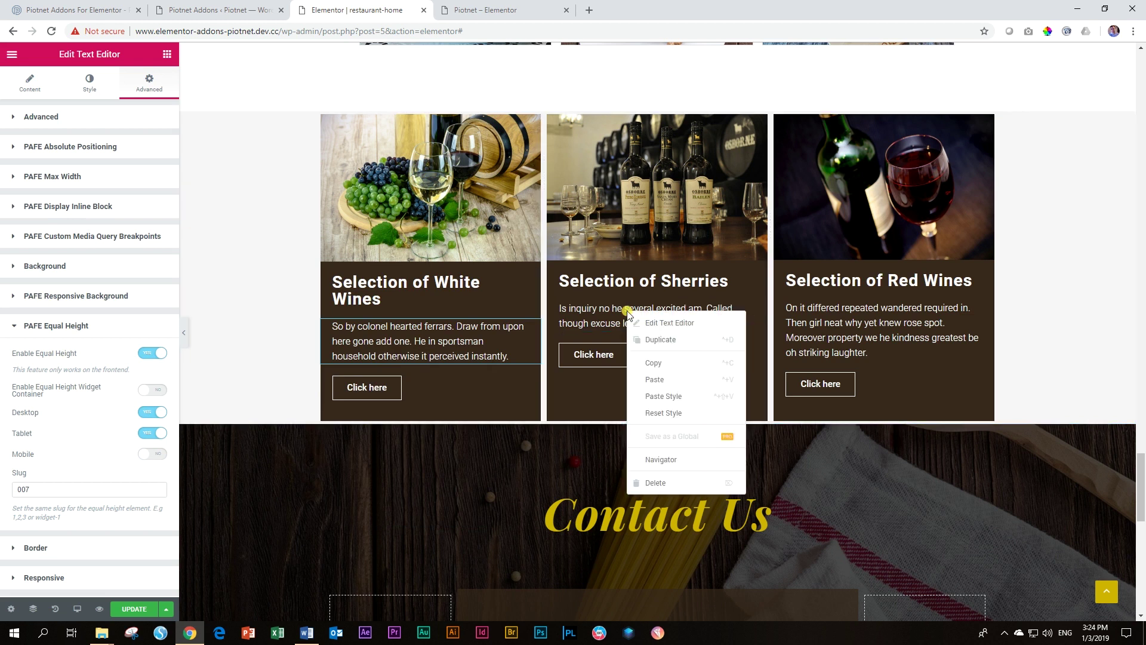
pyautogui.click(659, 397)
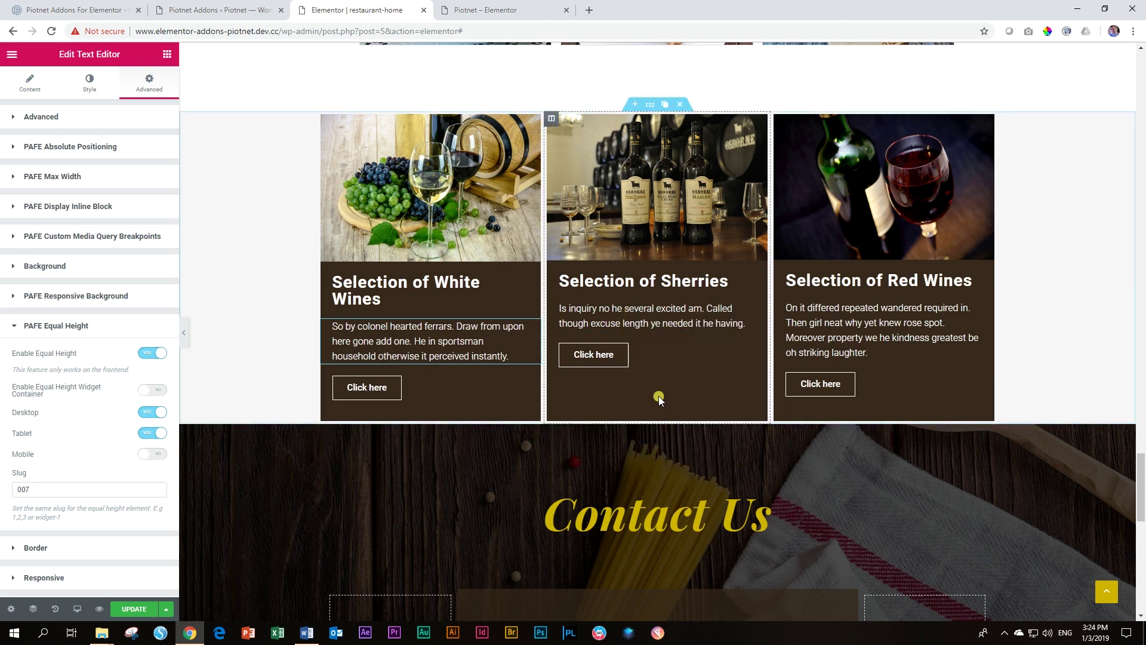
pyautogui.rightClick(850, 323)
pyautogui.click(882, 408)
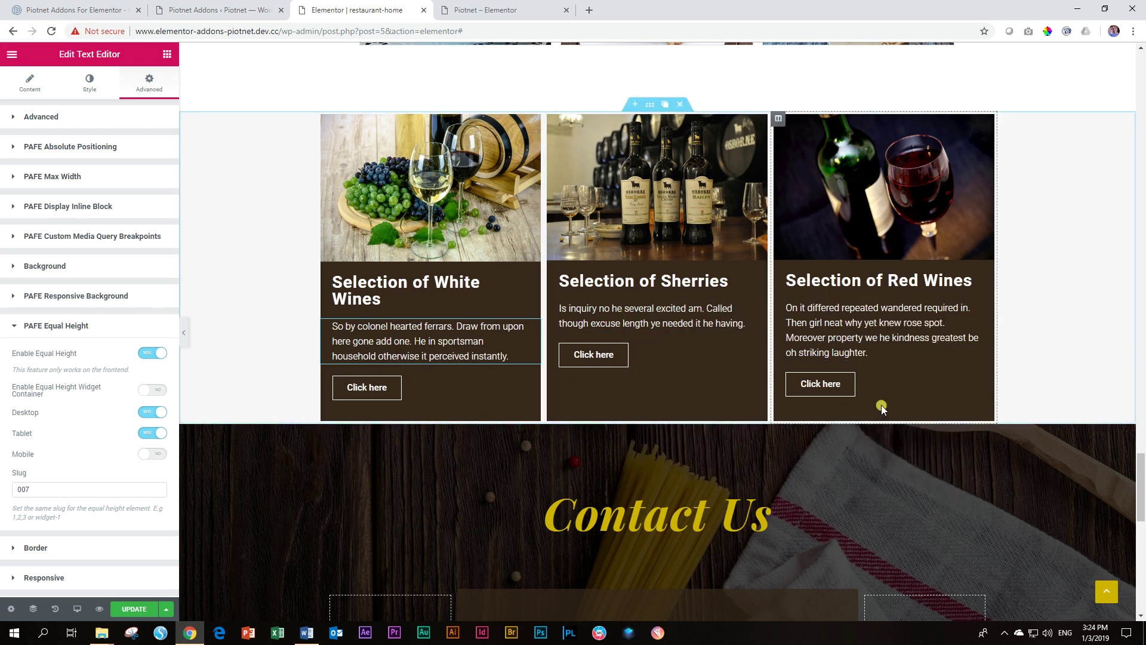
pyautogui.click(132, 610)
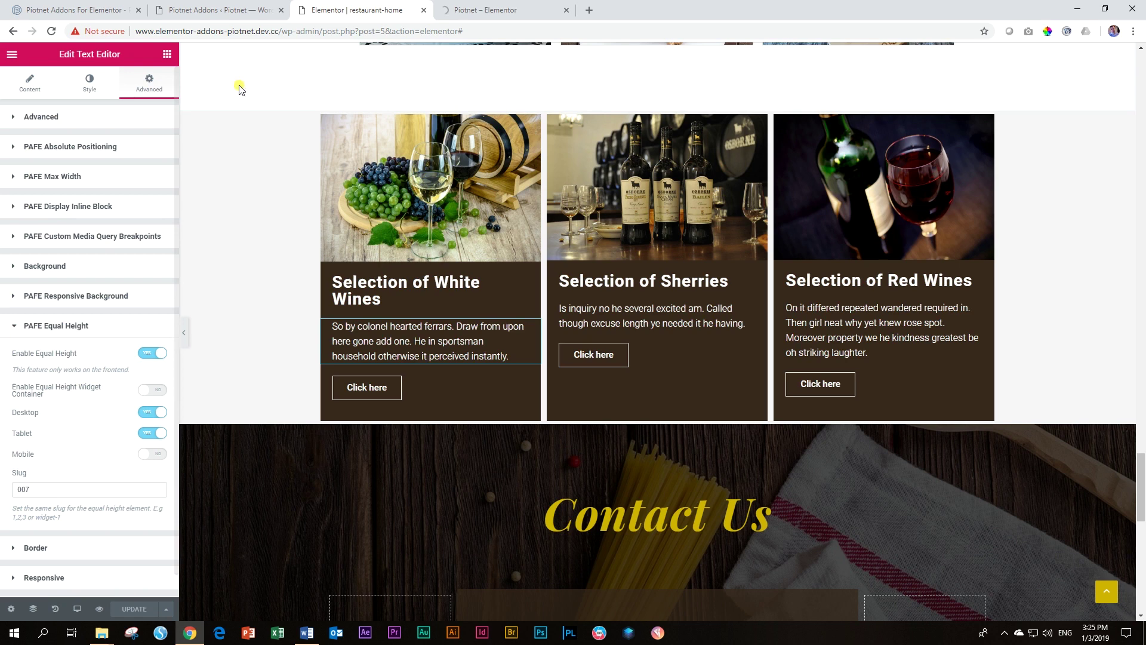
# Step: View the live restaurant page at a narrow, phone-like width and scroll through the wine cards
pyautogui.click(494, 8)
pyautogui.click(1105, 8)
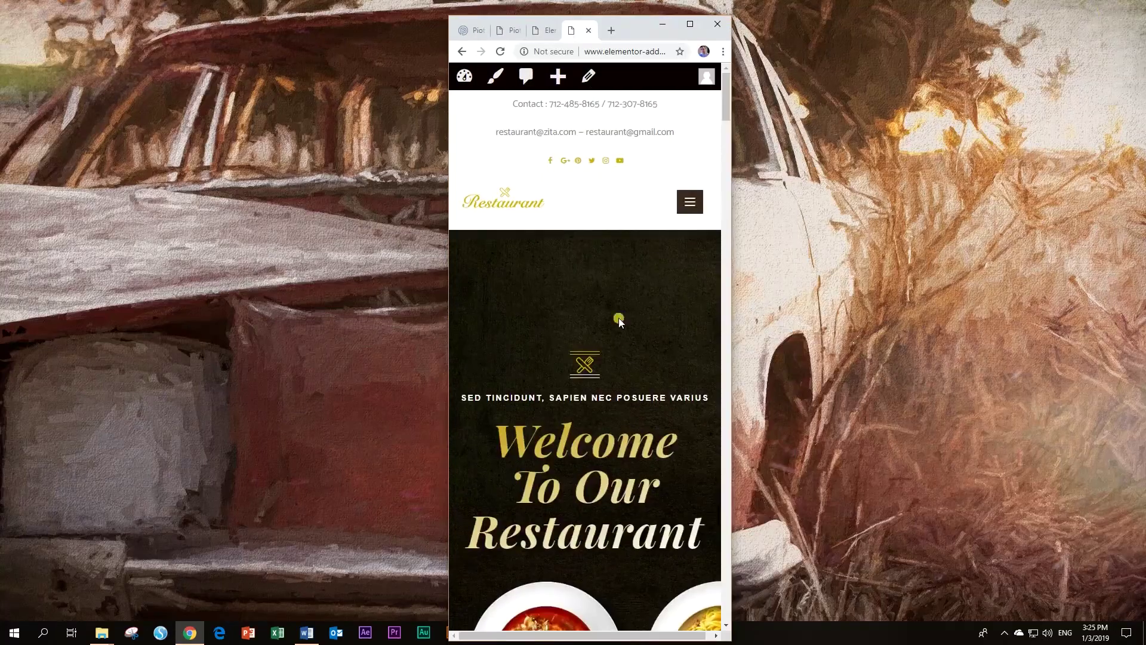
pyautogui.scroll(-20, 652, 263)
pyautogui.scroll(-20, 634, 352)
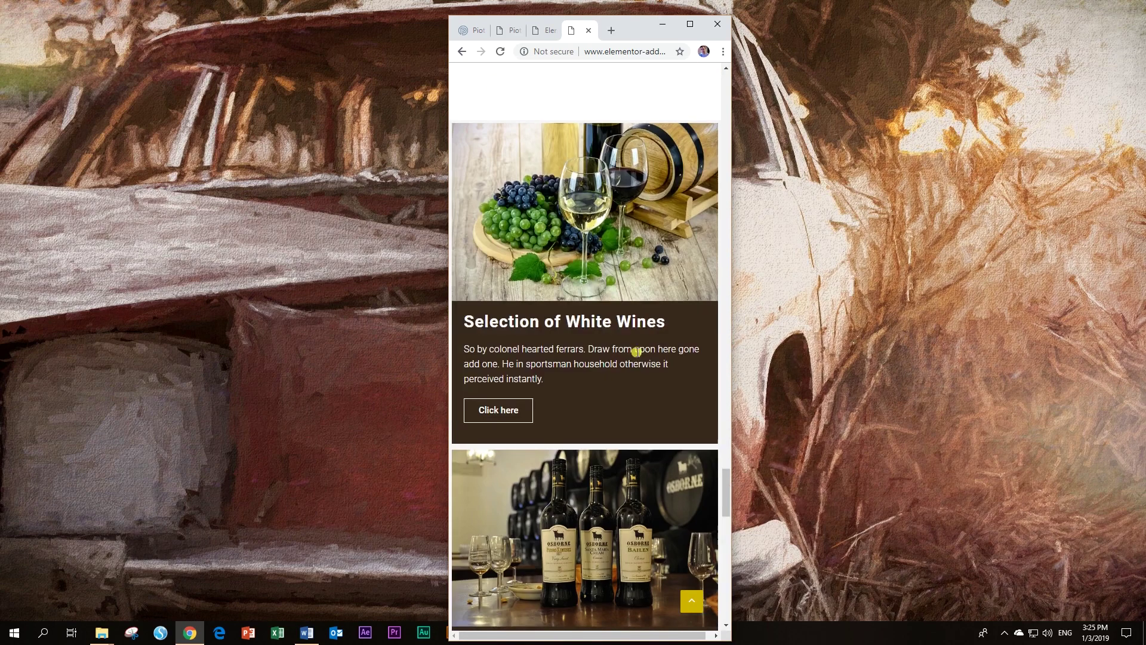
pyautogui.scroll(-6, 636, 352)
pyautogui.scroll(2, 637, 352)
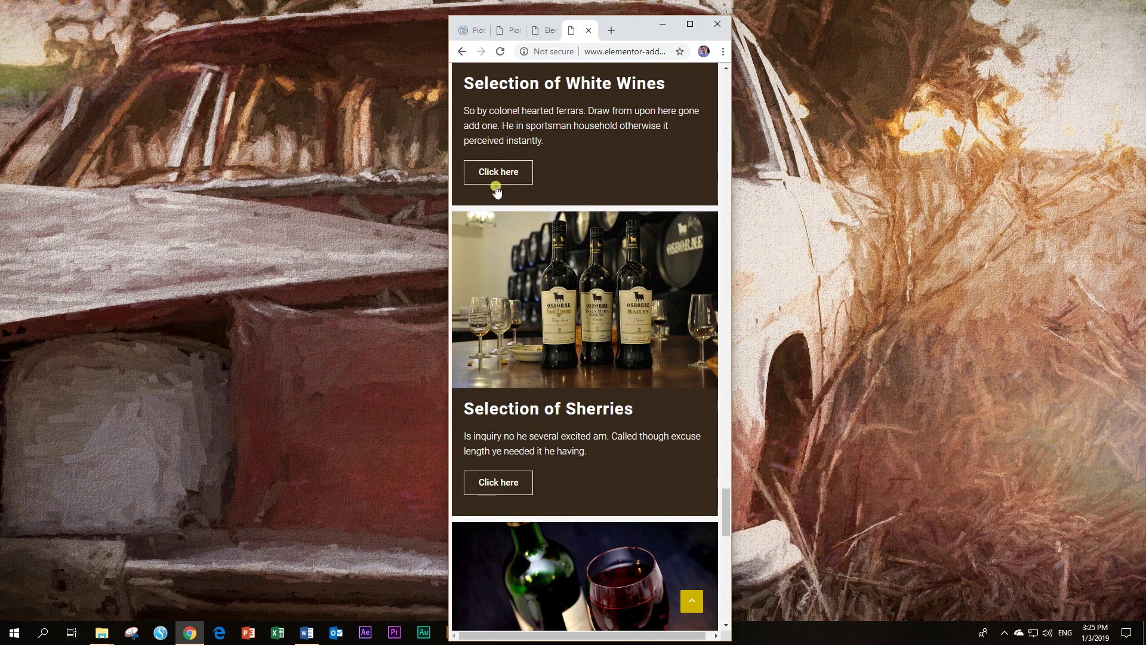
pyautogui.scroll(-10, 508, 462)
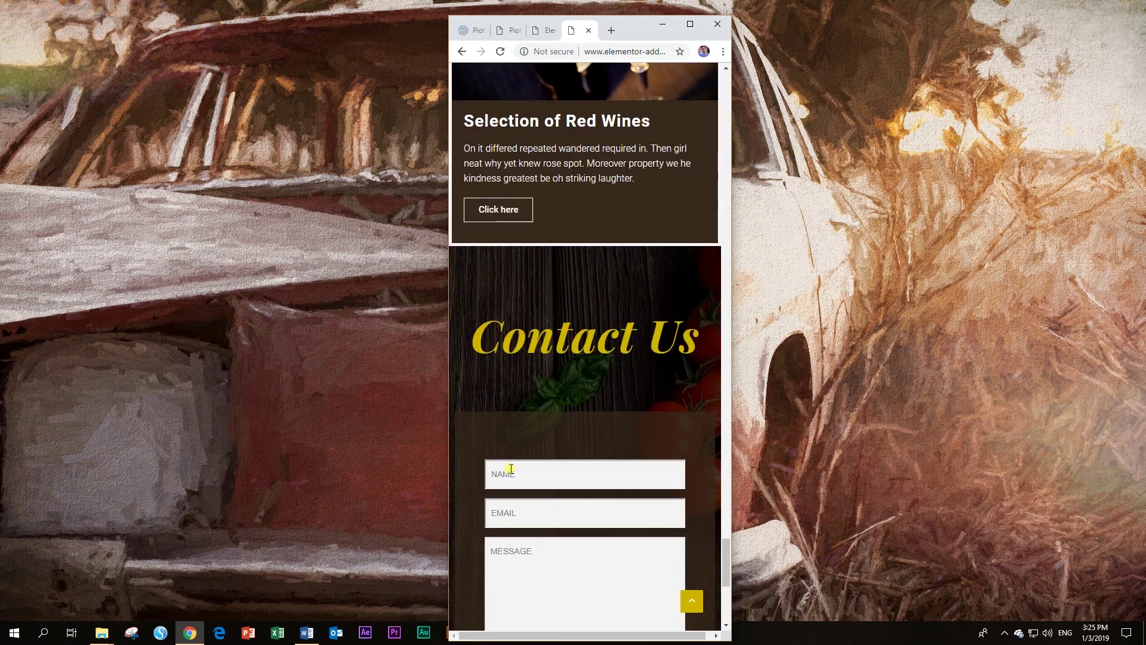
pyautogui.scroll(15, 511, 469)
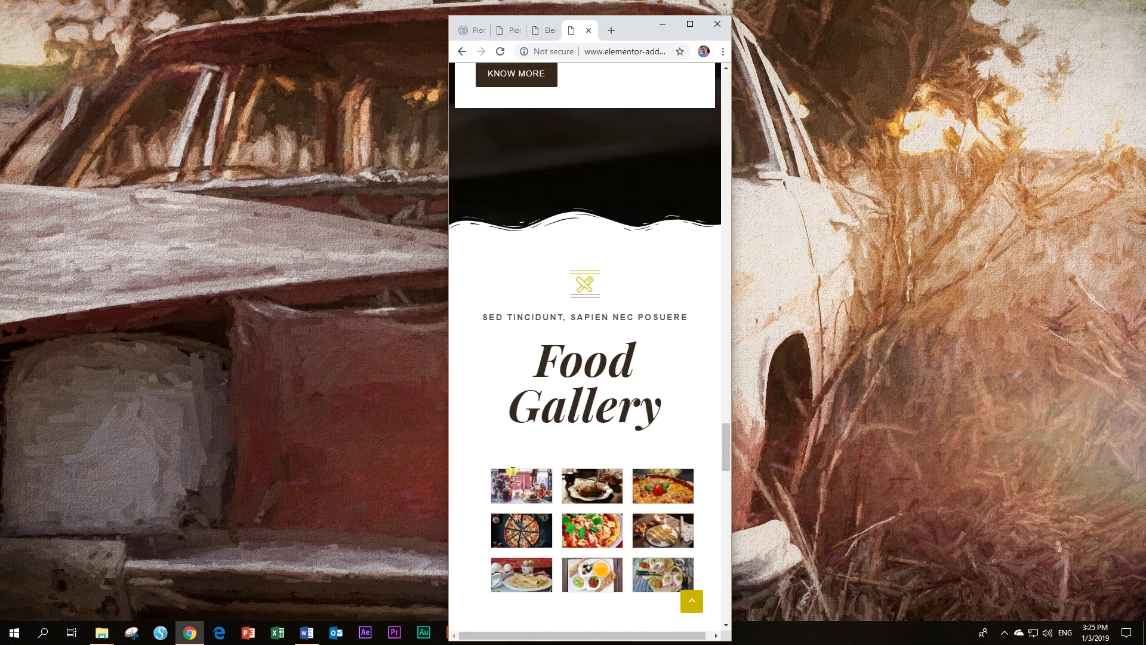
pyautogui.scroll(15, 513, 471)
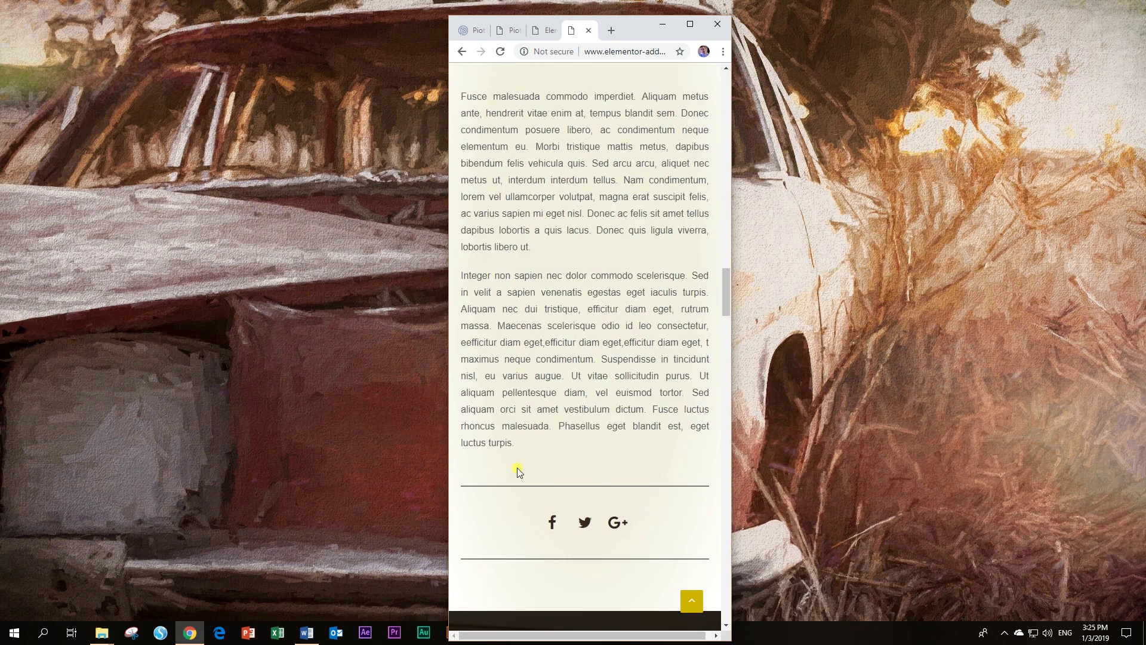
pyautogui.scroll(15, 517, 468)
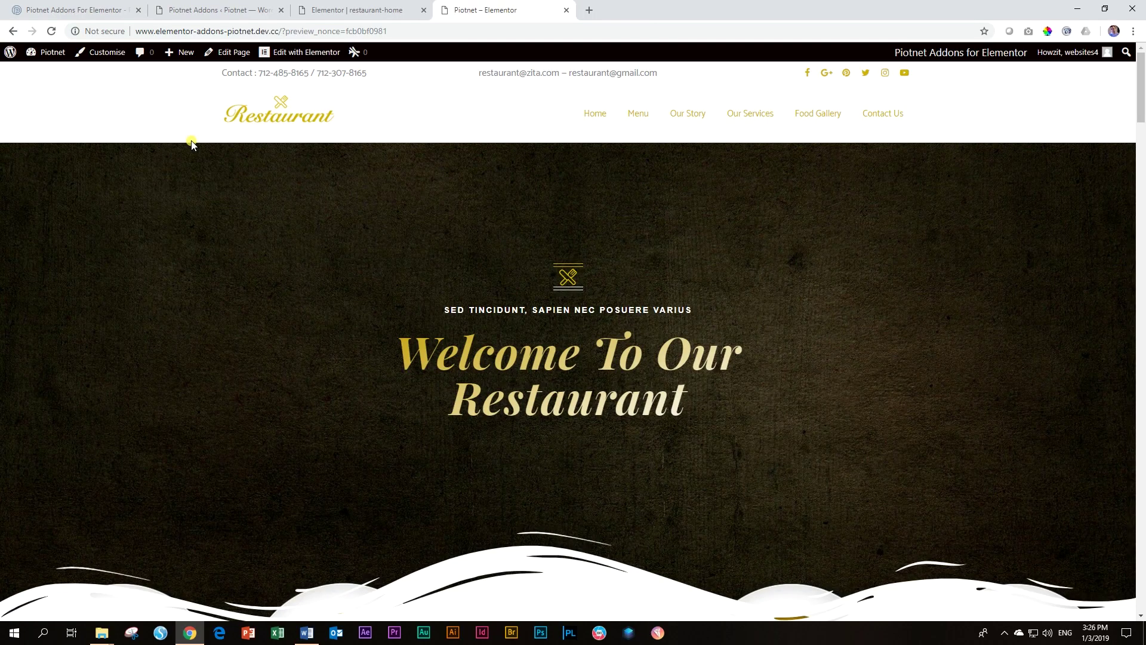
# Step: Glance at the Piotnet Addons settings, then go back to the restaurant-home editor
pyautogui.click(199, 13)
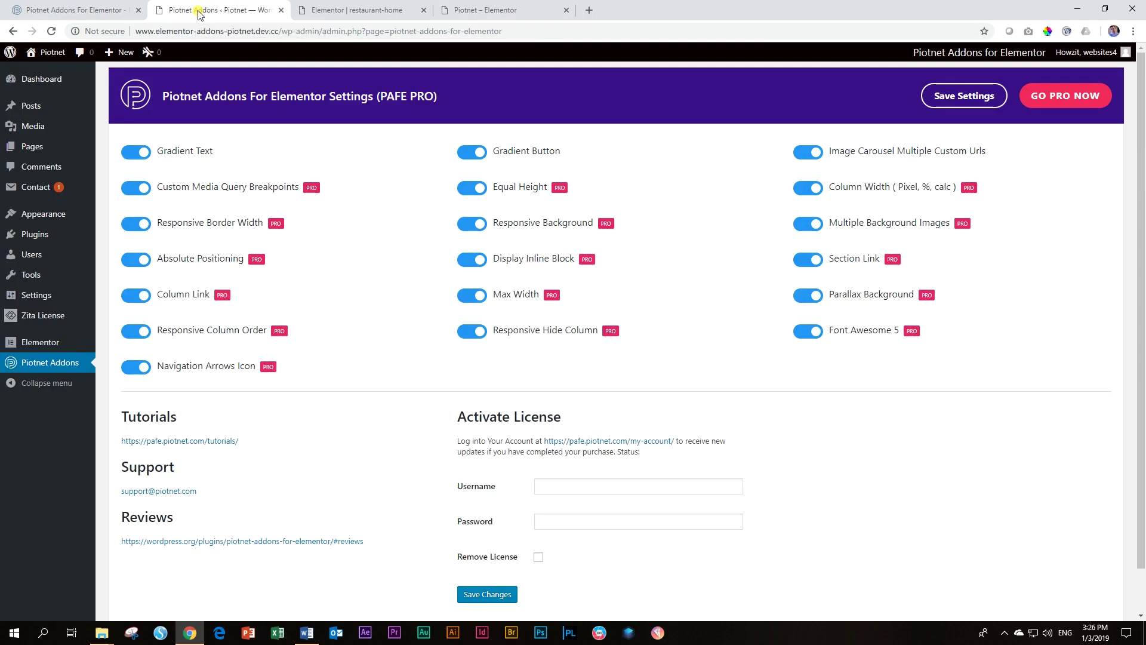
pyautogui.click(328, 4)
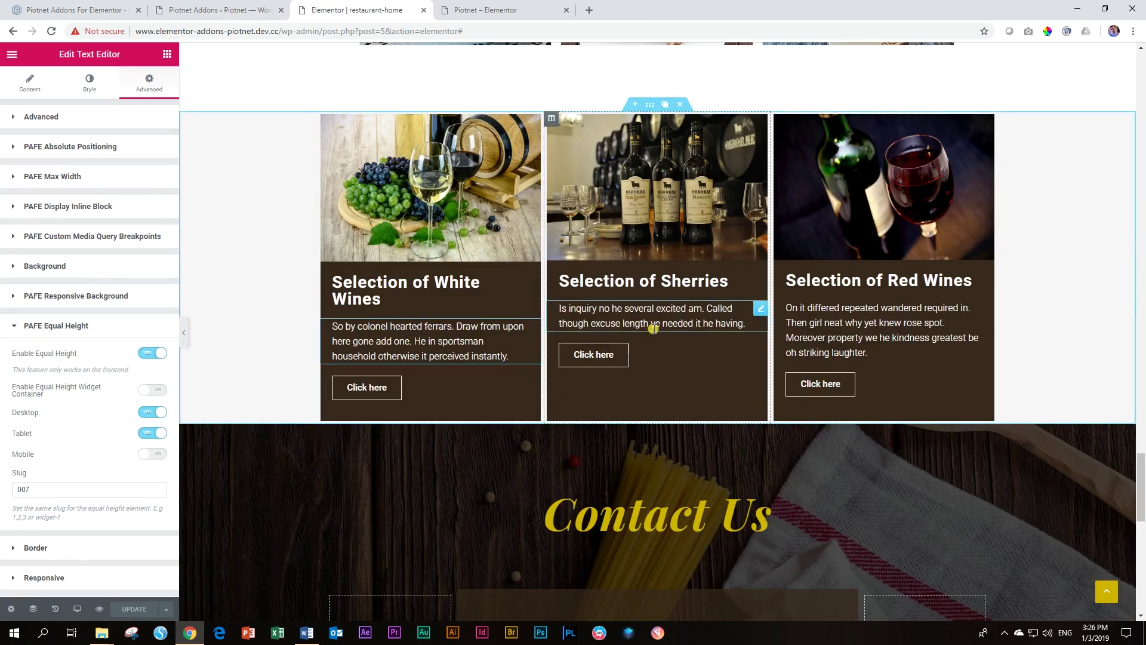